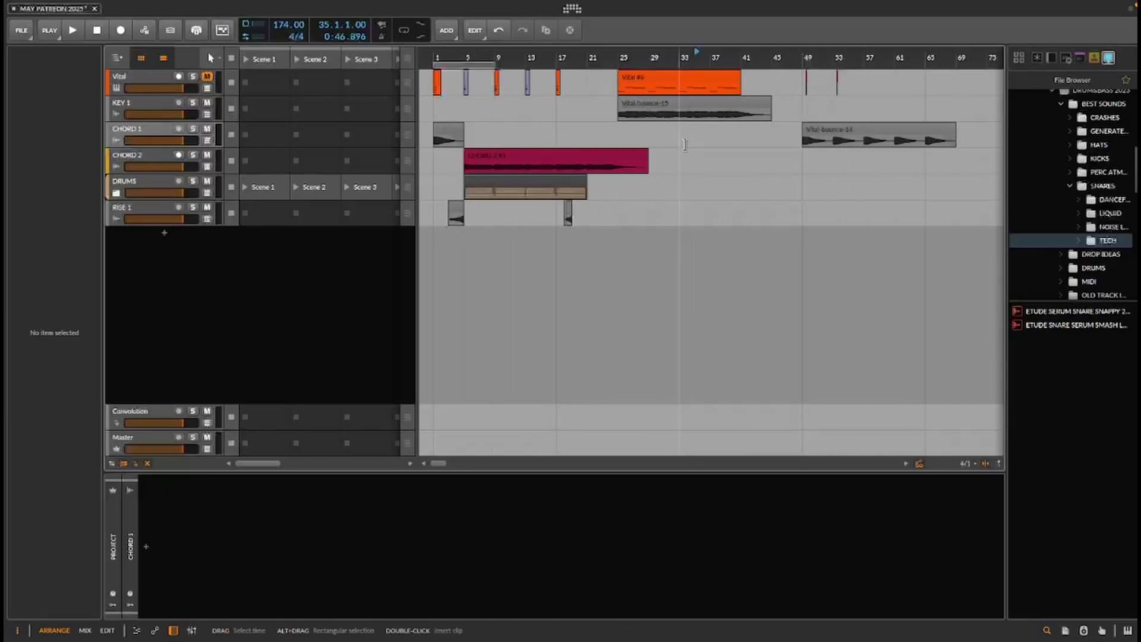
# Remove the SpaceBlender reverb from the Vital track's device chain.
pyautogui.click(158, 79)
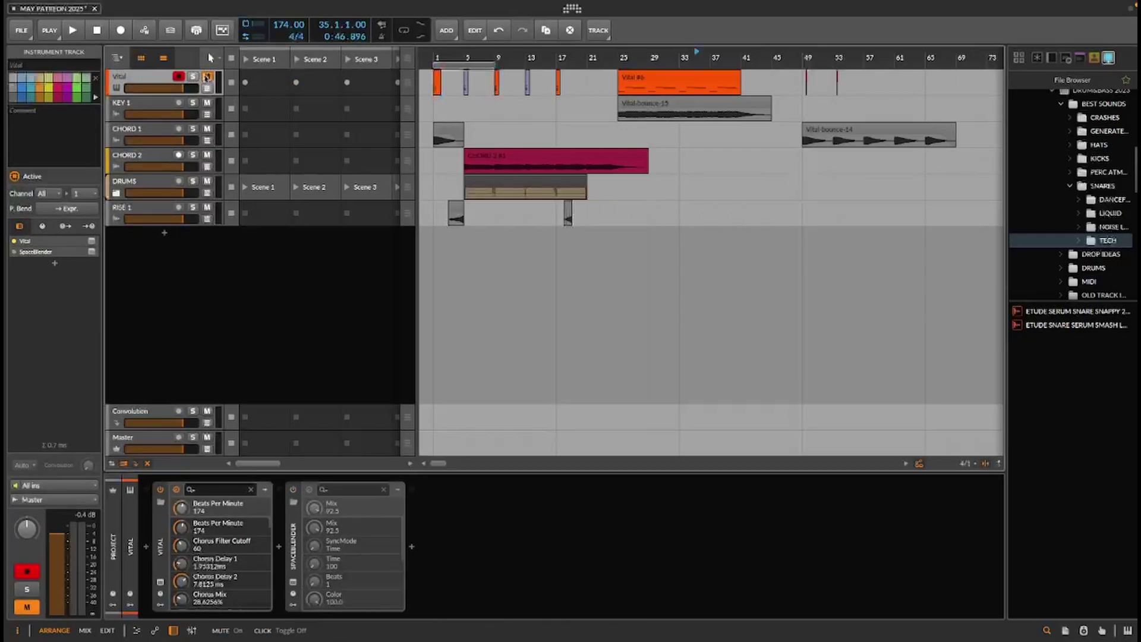
pyautogui.click(293, 540)
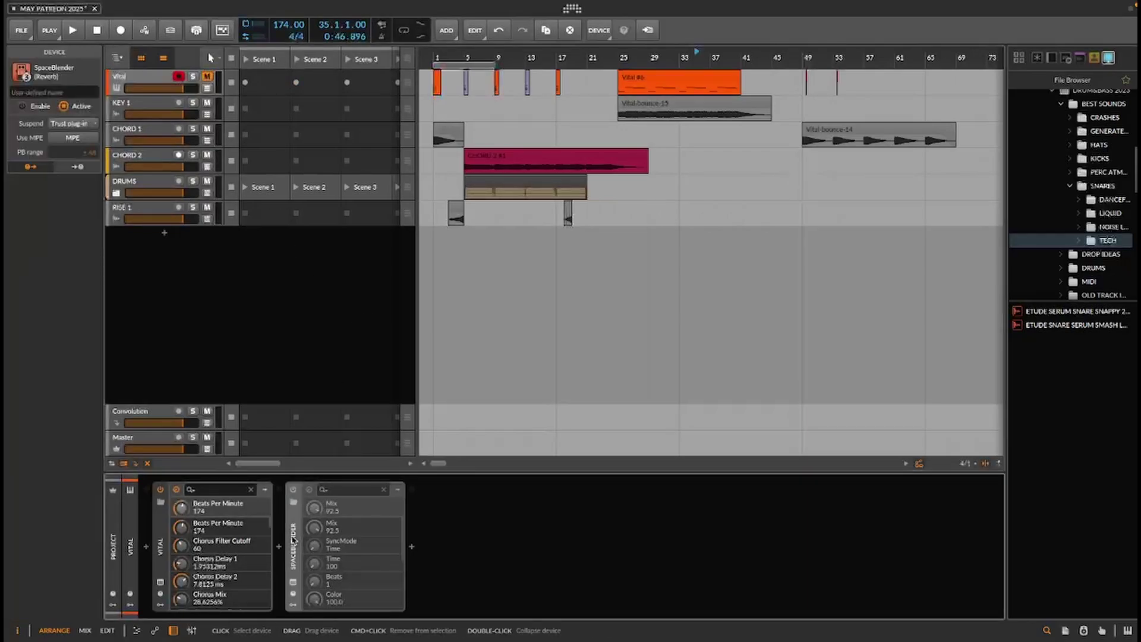
pyautogui.press('Delete')
pyautogui.click(540, 309)
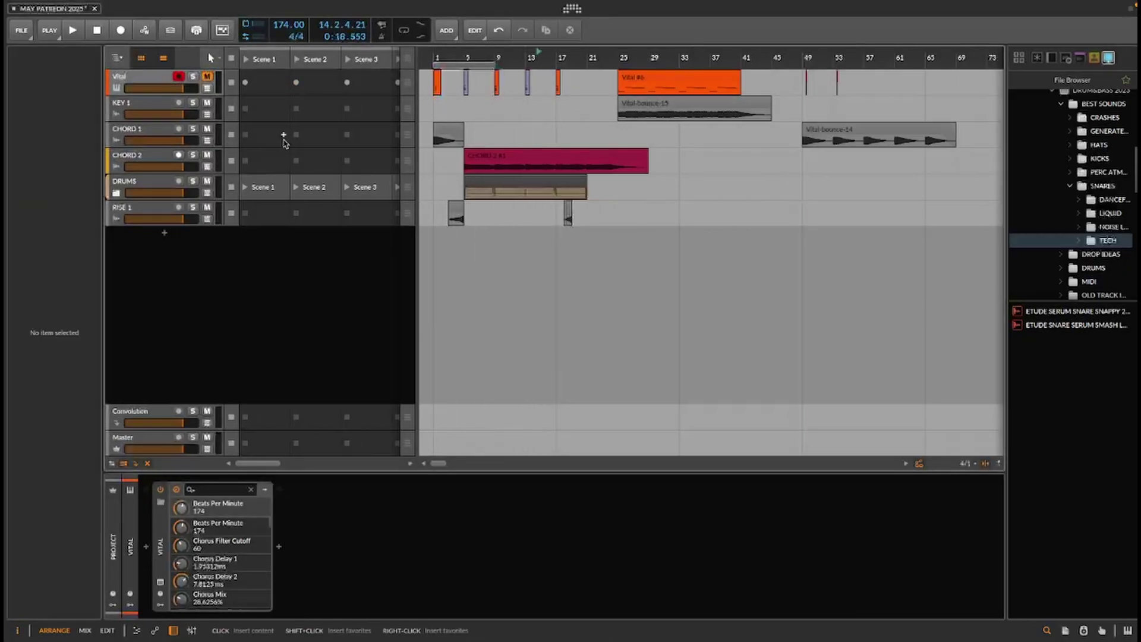
pyautogui.click(605, 93)
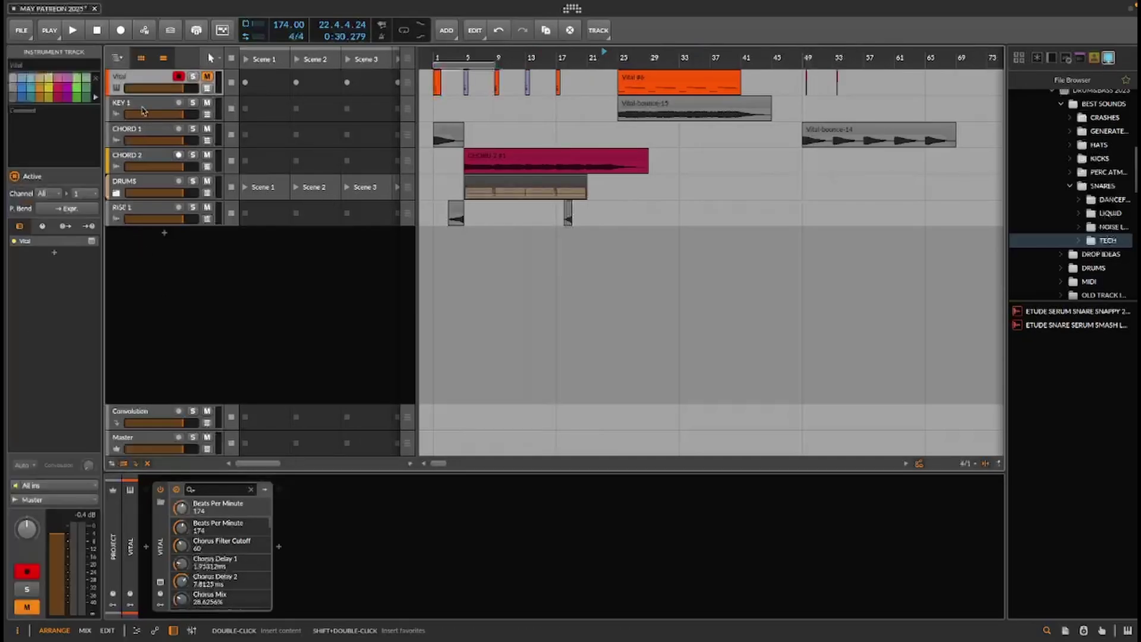
pyautogui.click(644, 79)
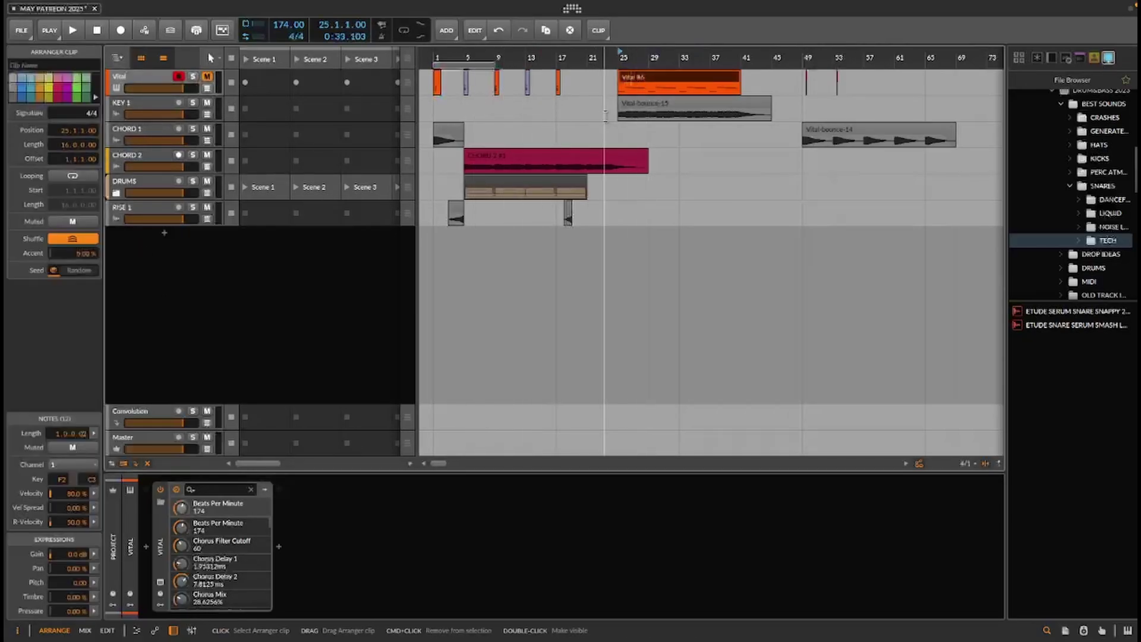
pyautogui.click(537, 83)
pyautogui.click(152, 78)
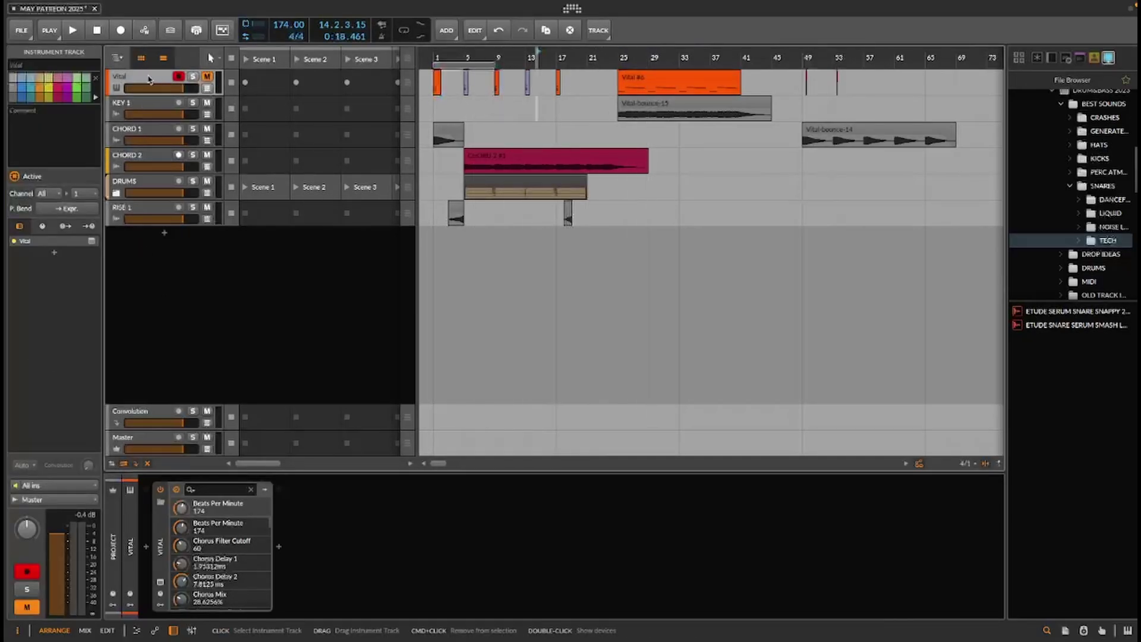
pyautogui.click(139, 207)
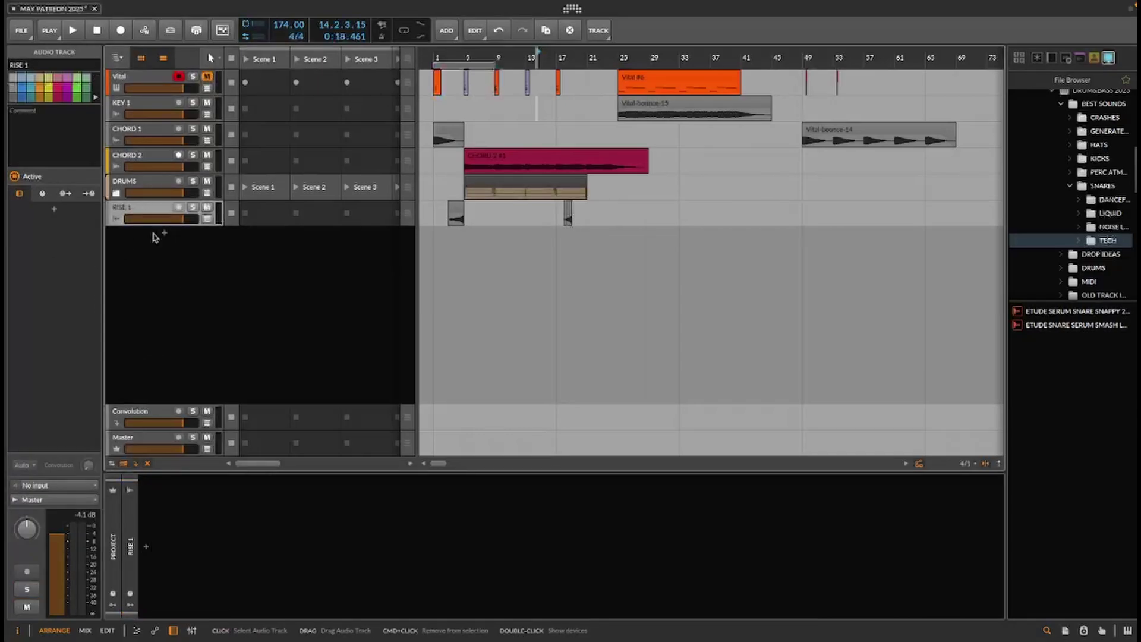
pyautogui.click(587, 273)
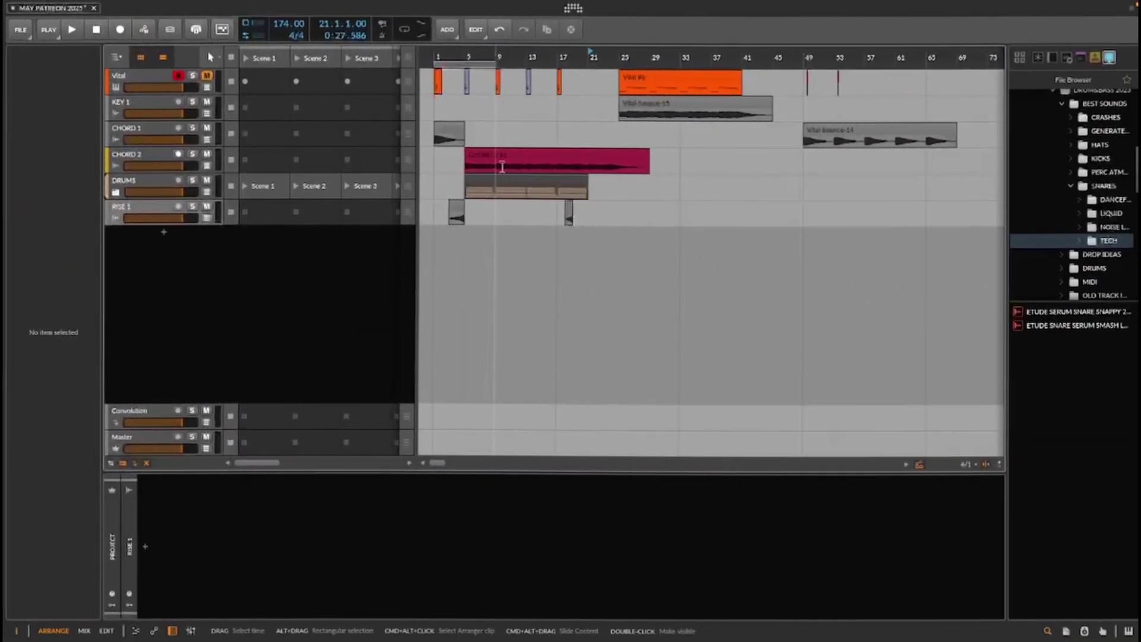
pyautogui.click(506, 136)
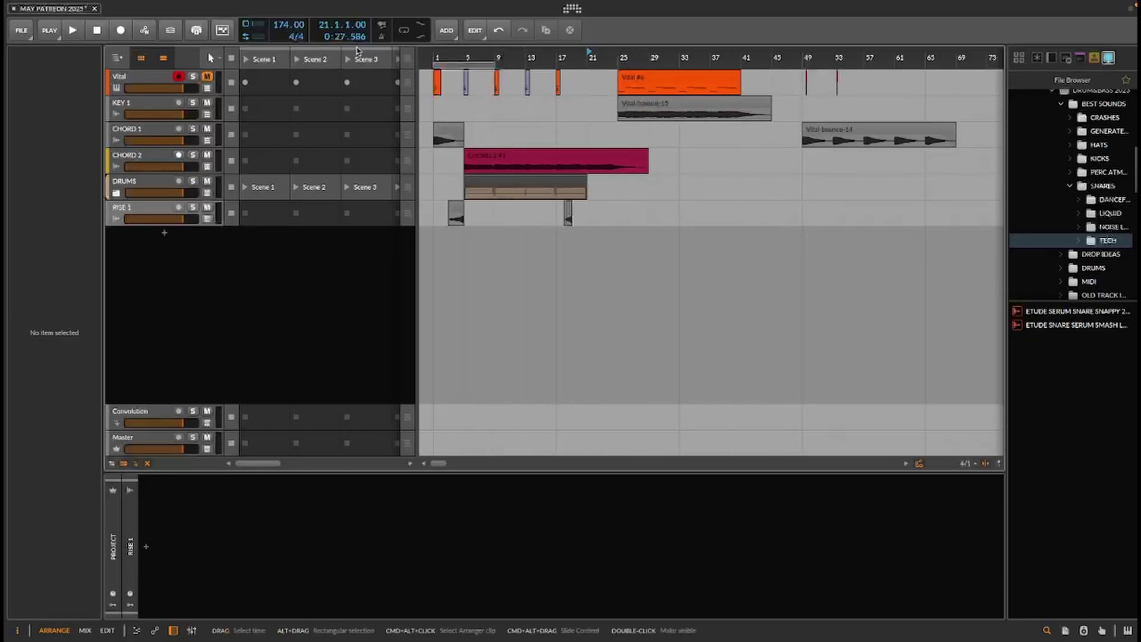
# Open the Vital synth on the Vital track, review its voice, legato and effects settings, and close it.
pyautogui.click(139, 80)
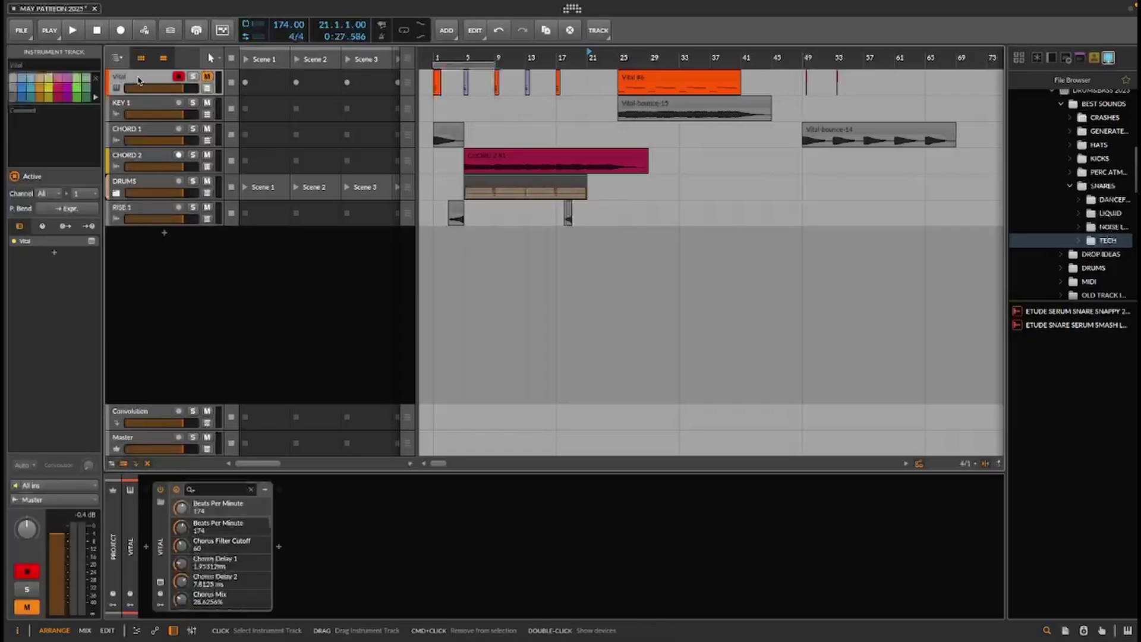
pyautogui.click(162, 582)
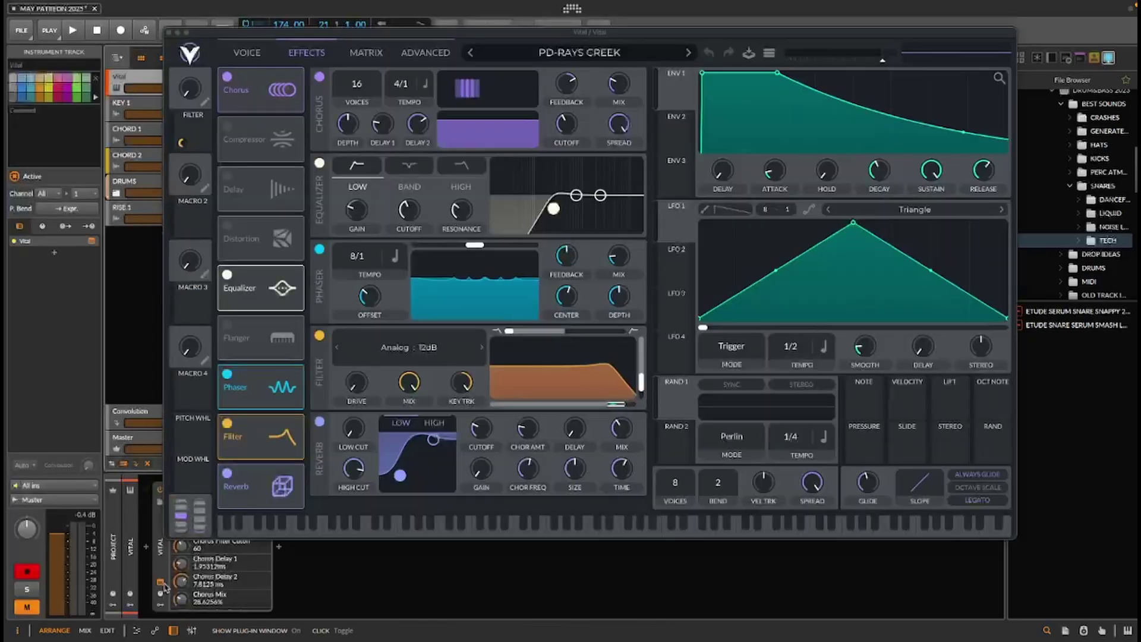
pyautogui.click(257, 53)
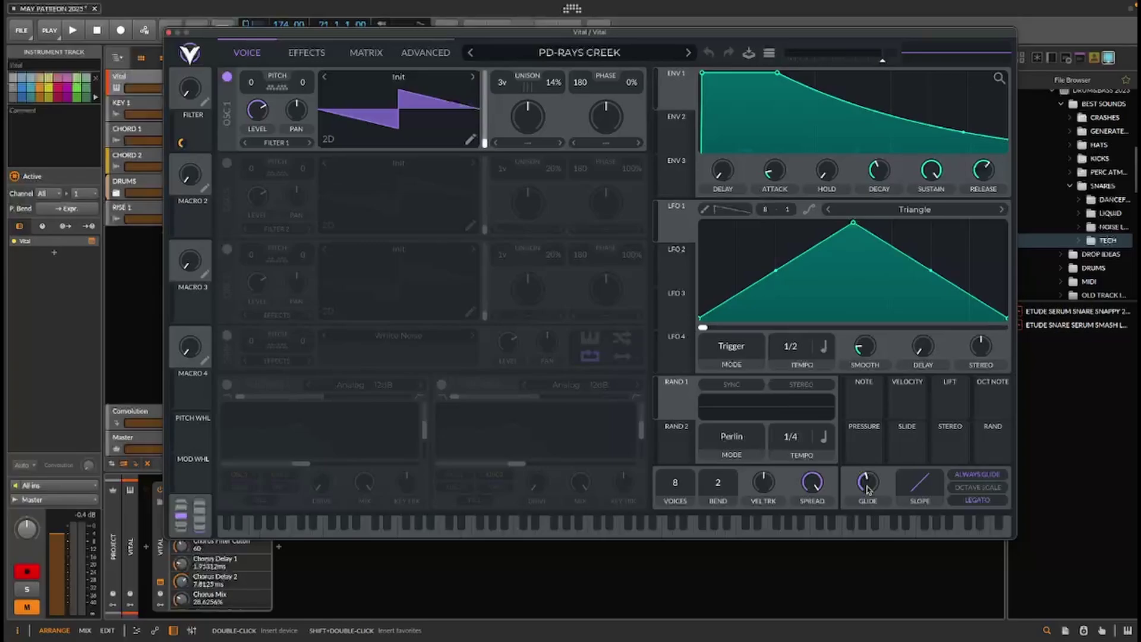
pyautogui.click(978, 501)
pyautogui.click(307, 53)
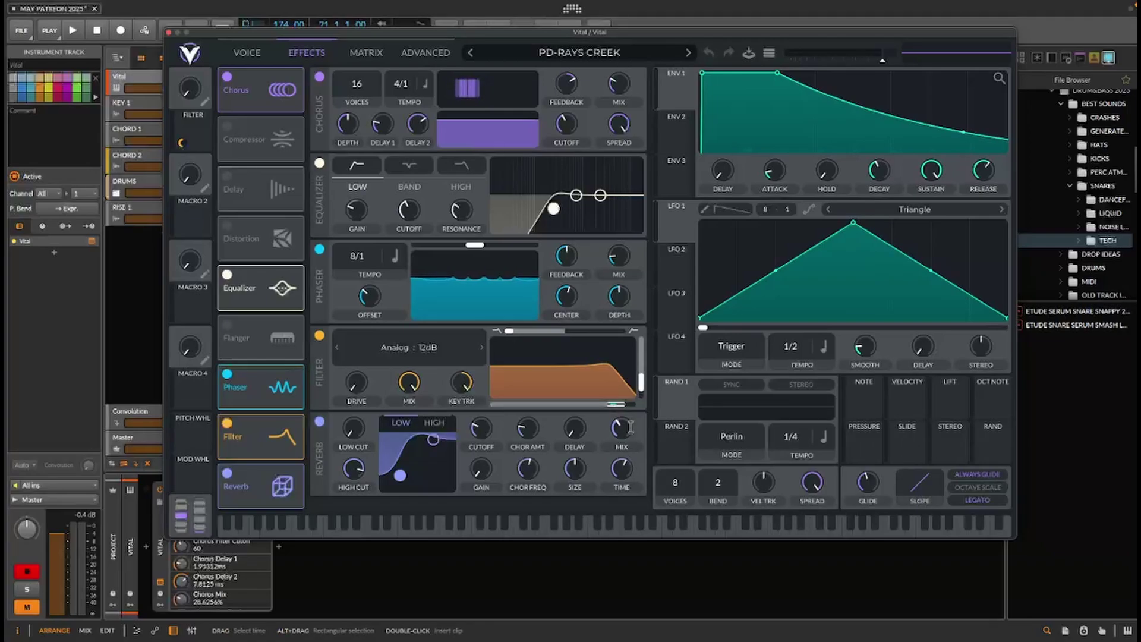
pyautogui.click(169, 33)
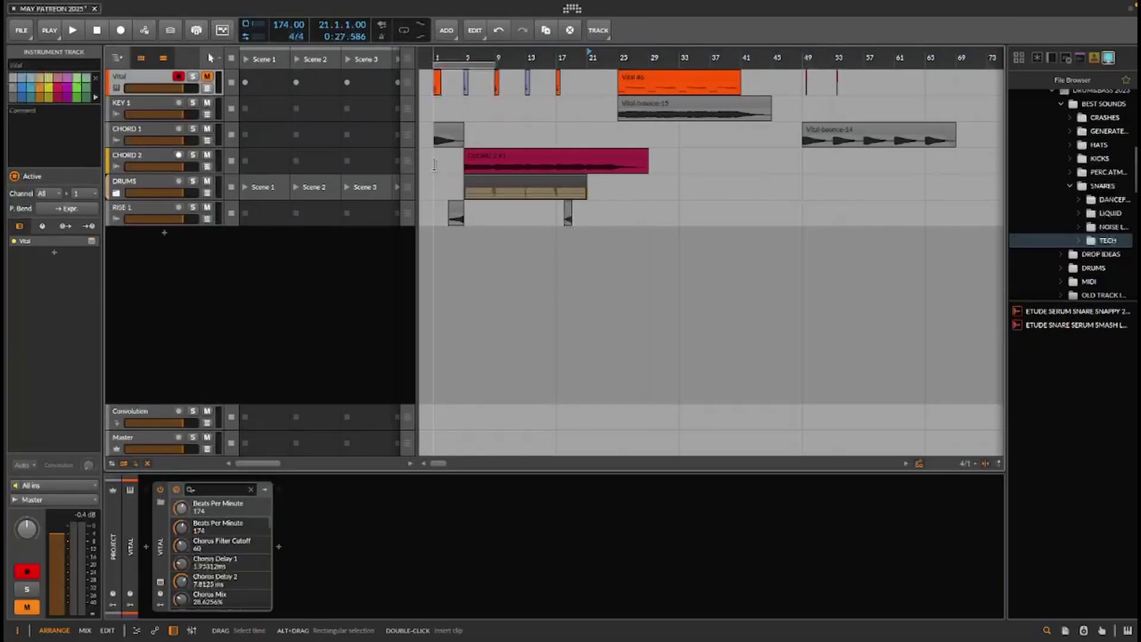
# Solo the CHORD 1 track and listen to the Vital-bounce-14 clip from bar 49.
pyautogui.click(838, 129)
pyautogui.click(193, 128)
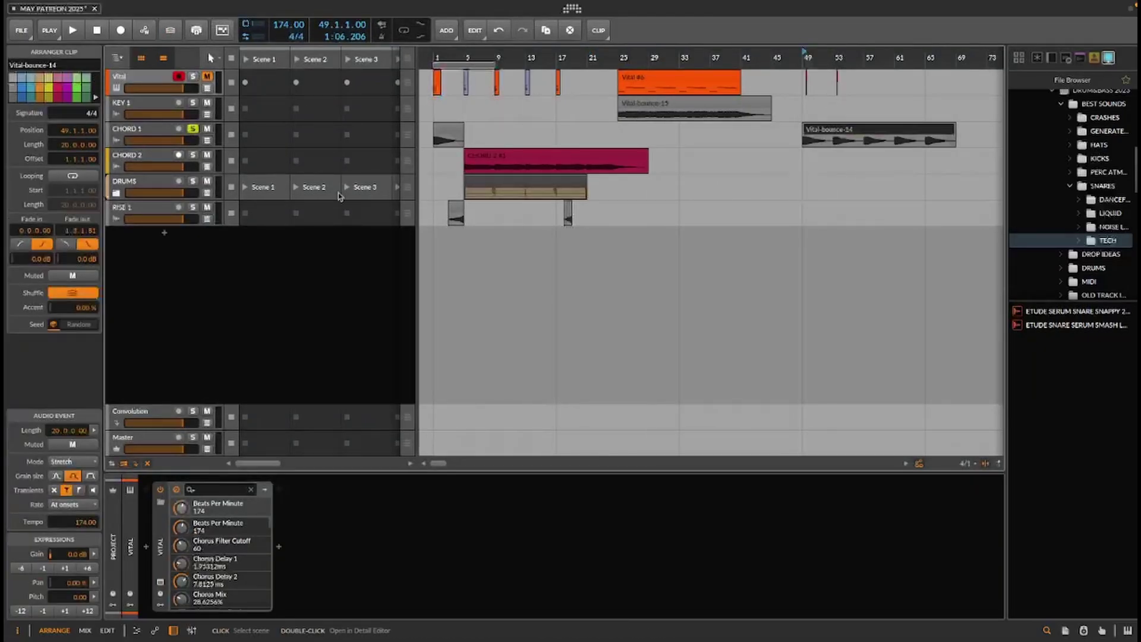
pyautogui.press('space')
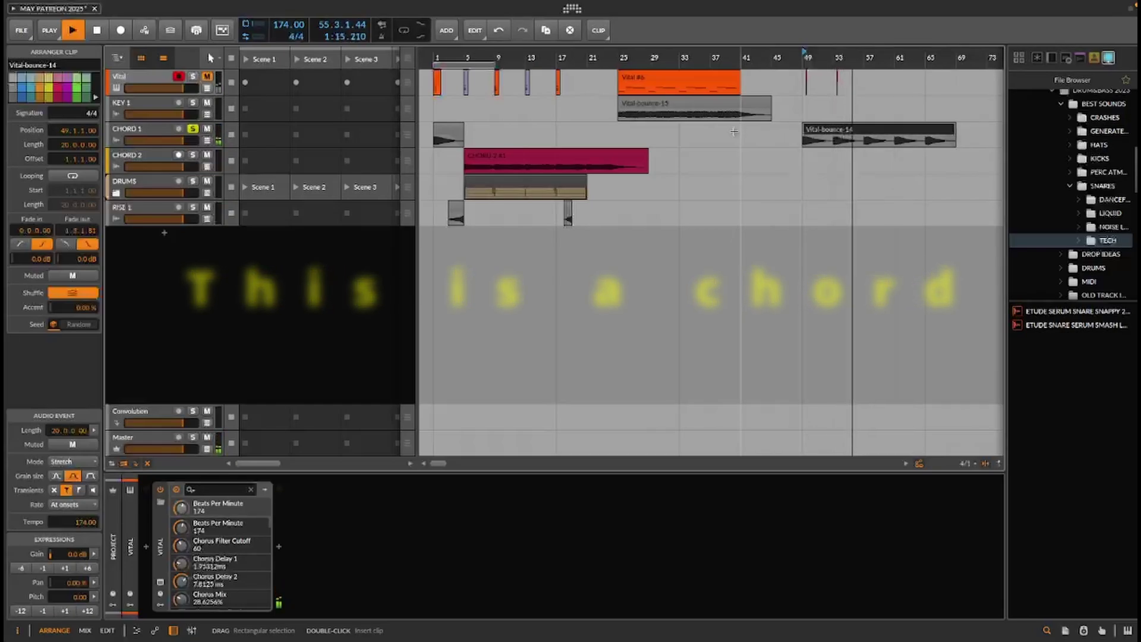
pyautogui.press('space')
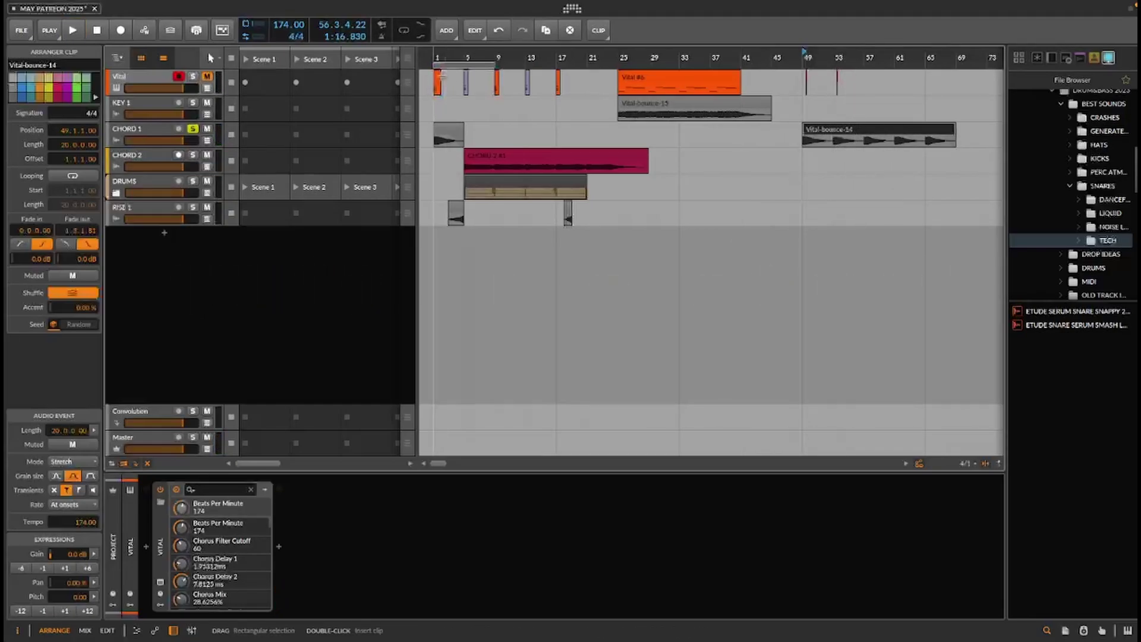
# Examine the notes of the Vital track's clip at bar 1 and the full pattern of its clip at bar 25.
pyautogui.doubleClick(438, 76)
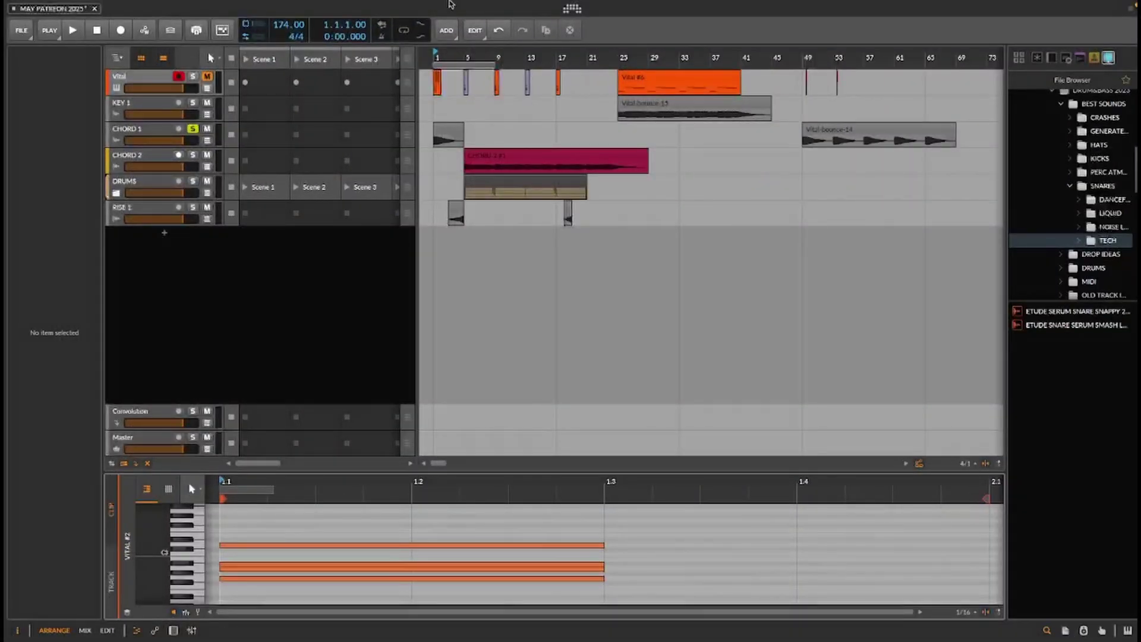
pyautogui.click(658, 107)
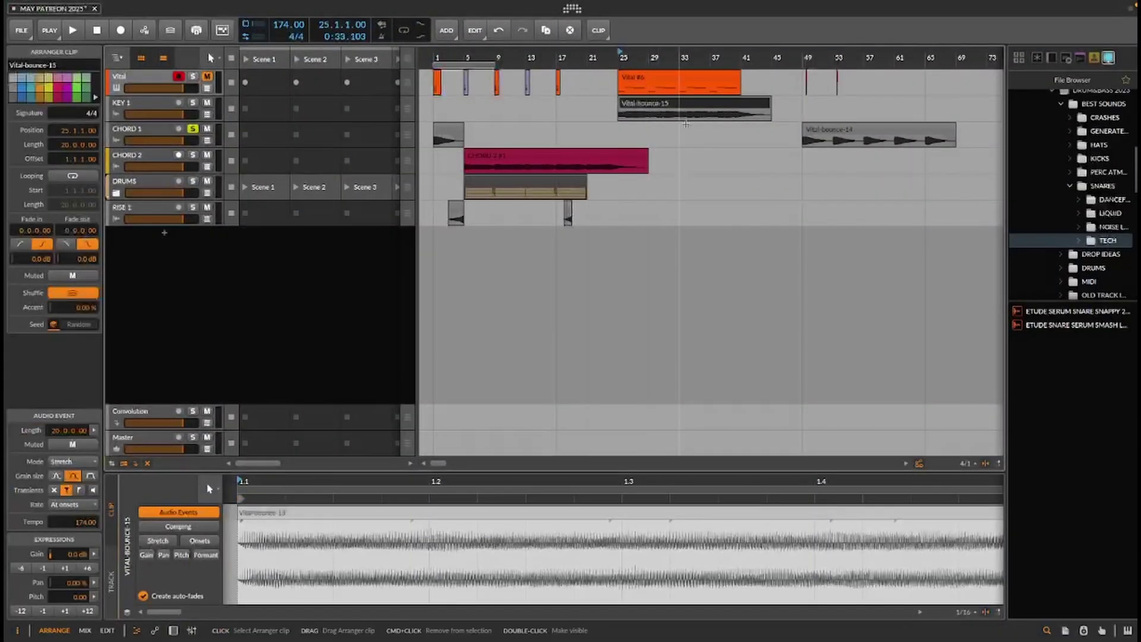
pyautogui.click(660, 85)
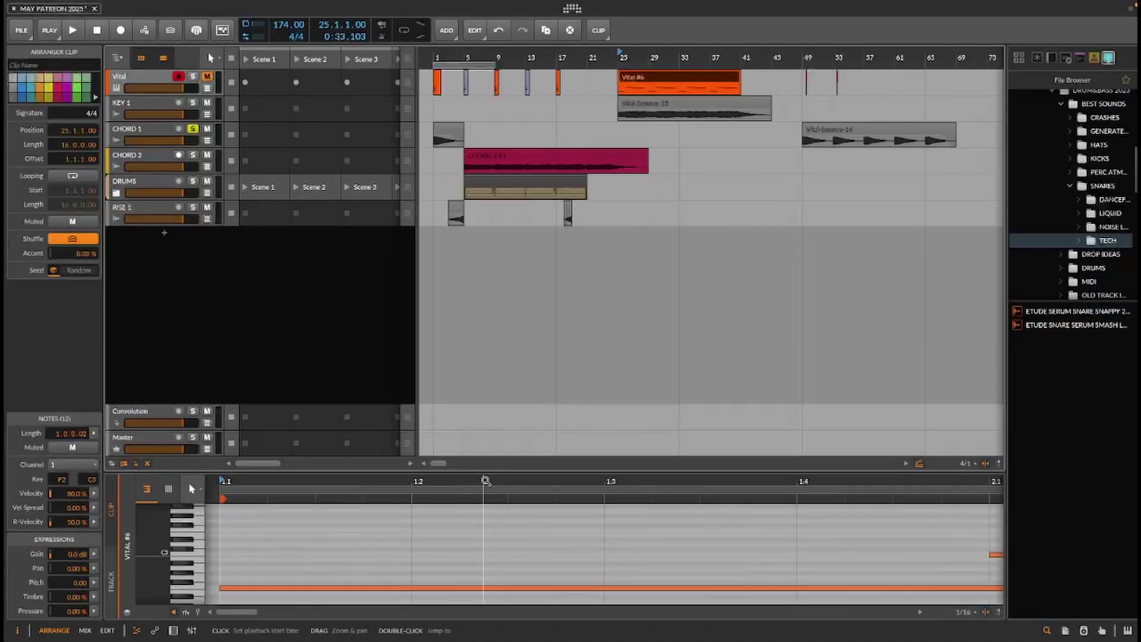
pyautogui.moveTo(486, 480); pyautogui.dragTo(408, 427)
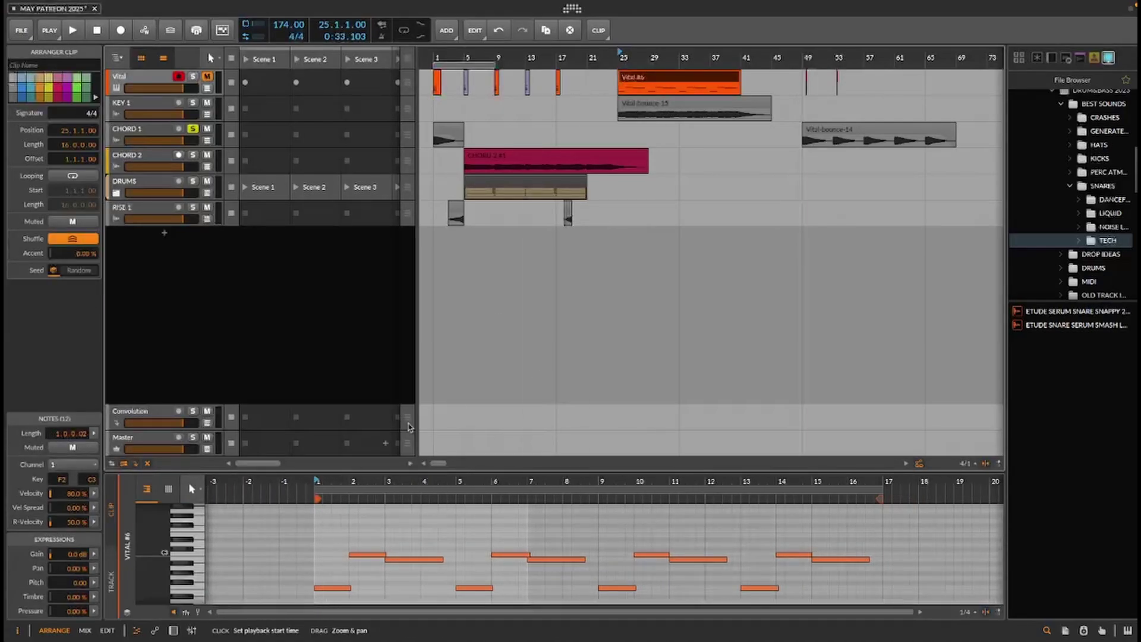
# Solo the KEY 1 track, listen to the Vital-bounce-15 clip from bar 25, and take the track out of solo.
pyautogui.click(676, 114)
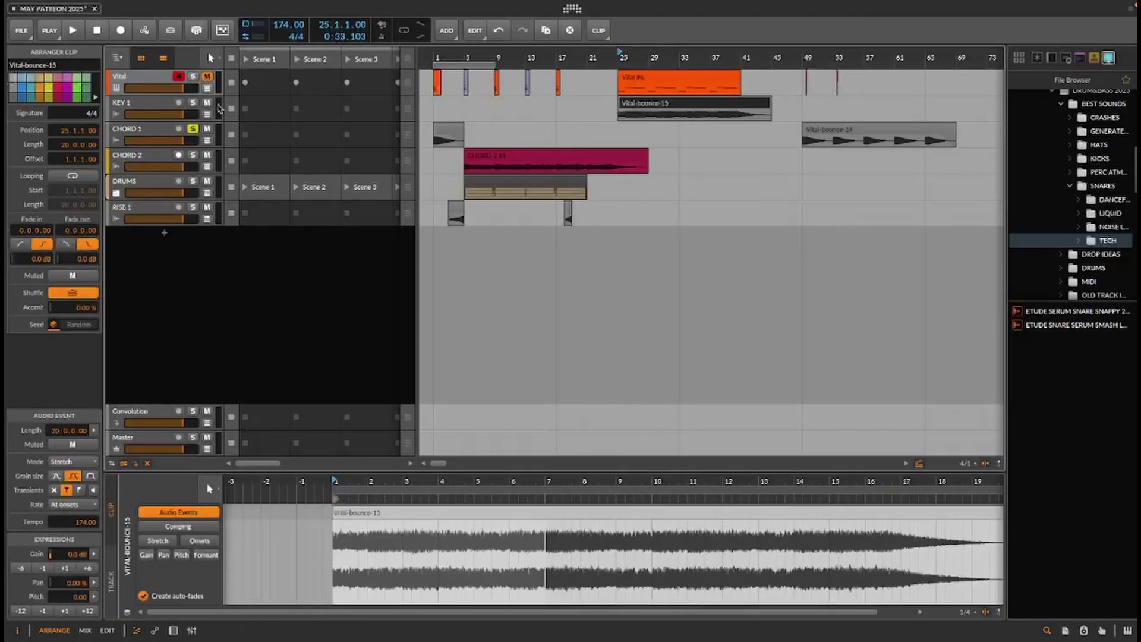
pyautogui.click(193, 103)
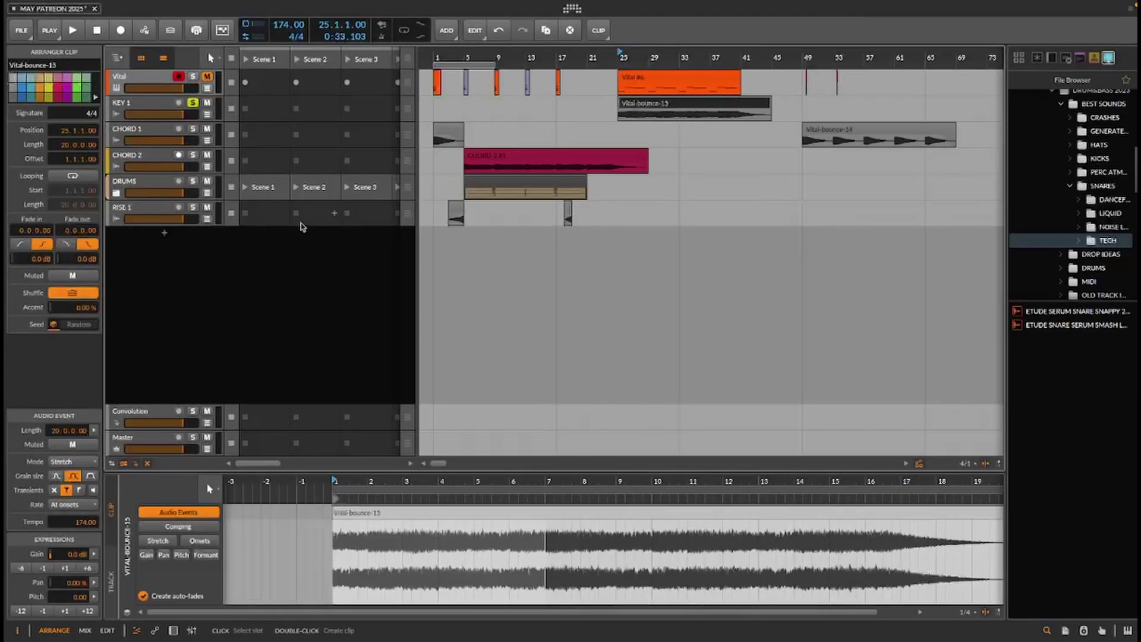
pyautogui.press('space')
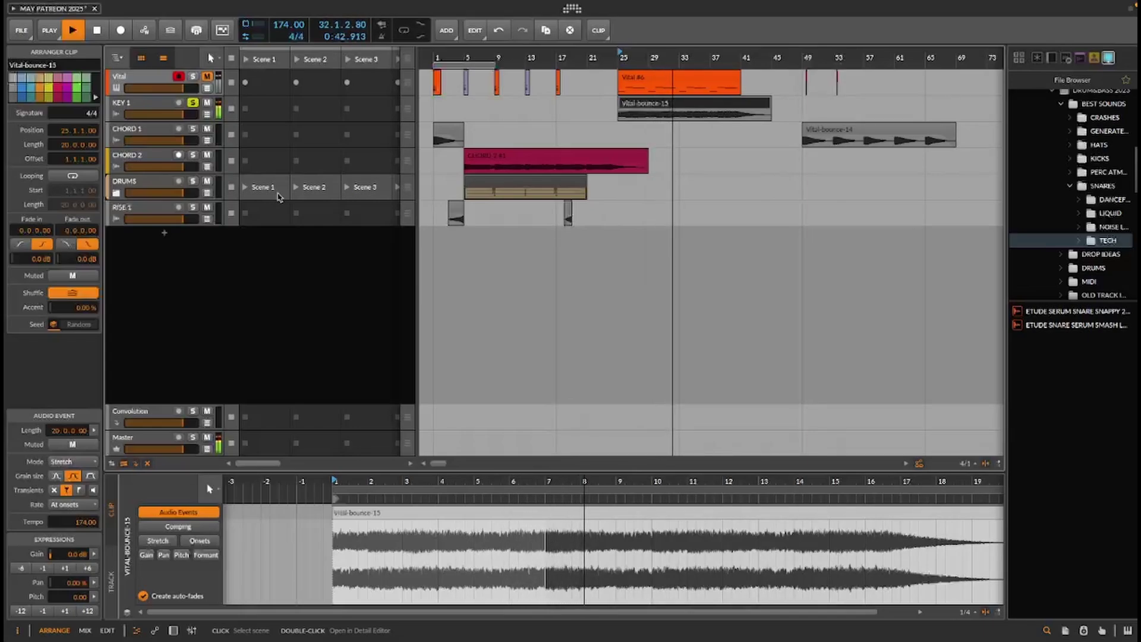
pyautogui.press('space')
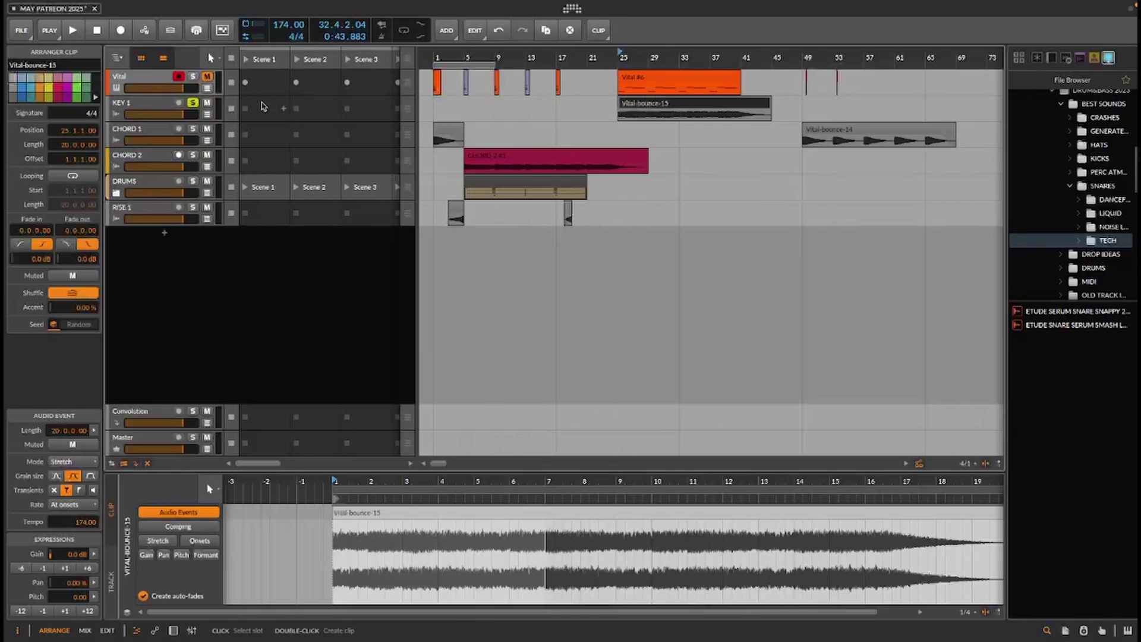
pyautogui.click(193, 103)
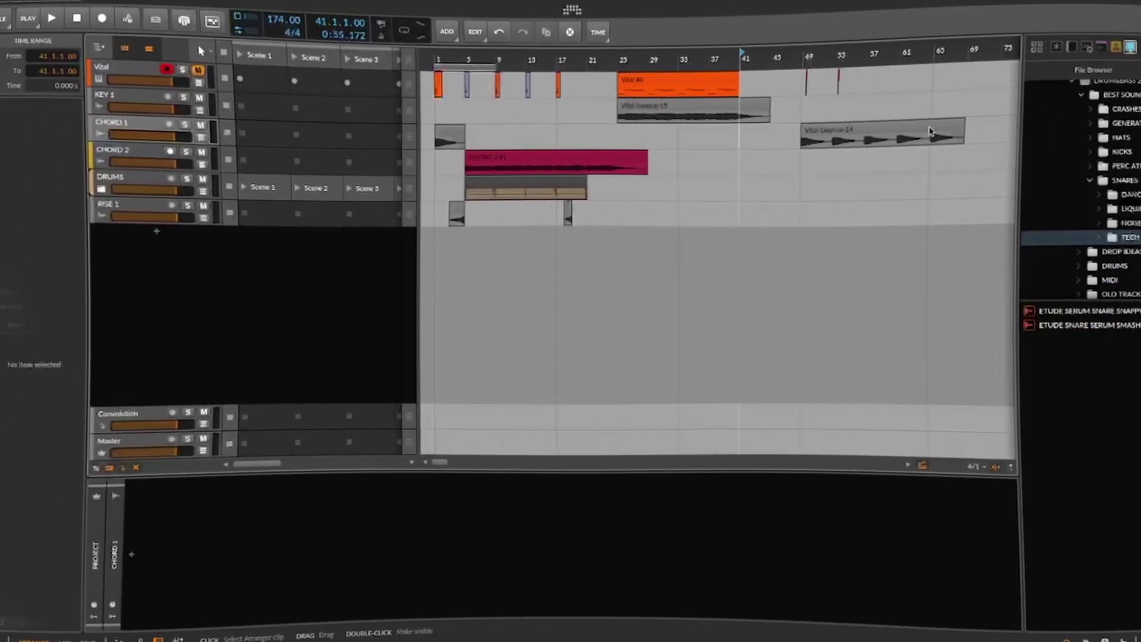
# Insert the Soundtoys SpaceBlender plug-in on the CHORD 1 track.
pyautogui.click(877, 132)
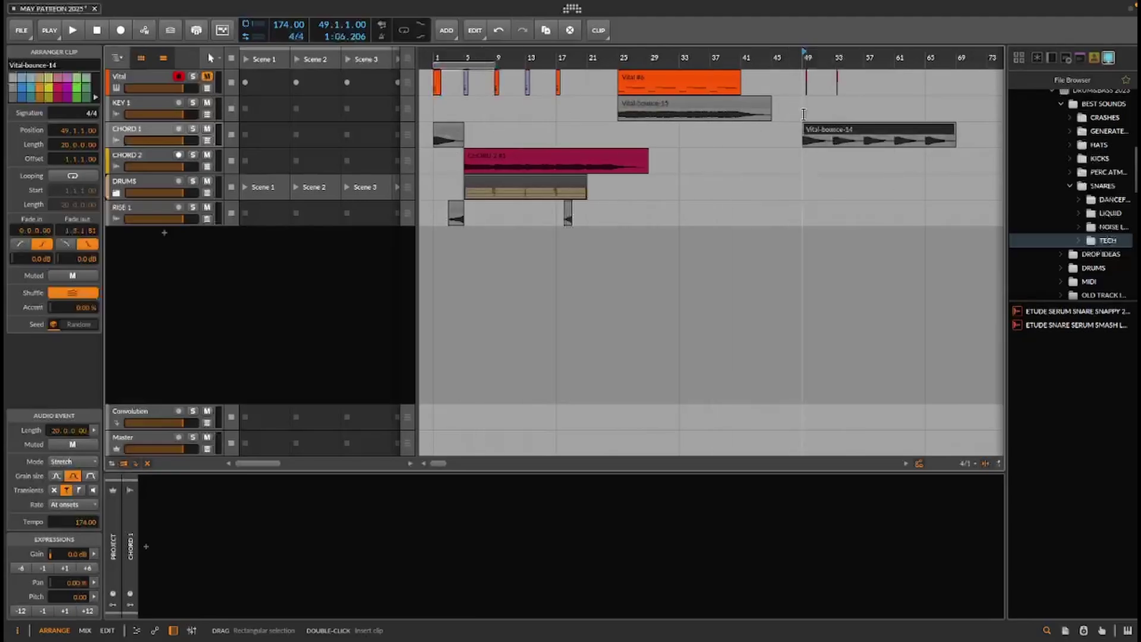
pyautogui.click(146, 548)
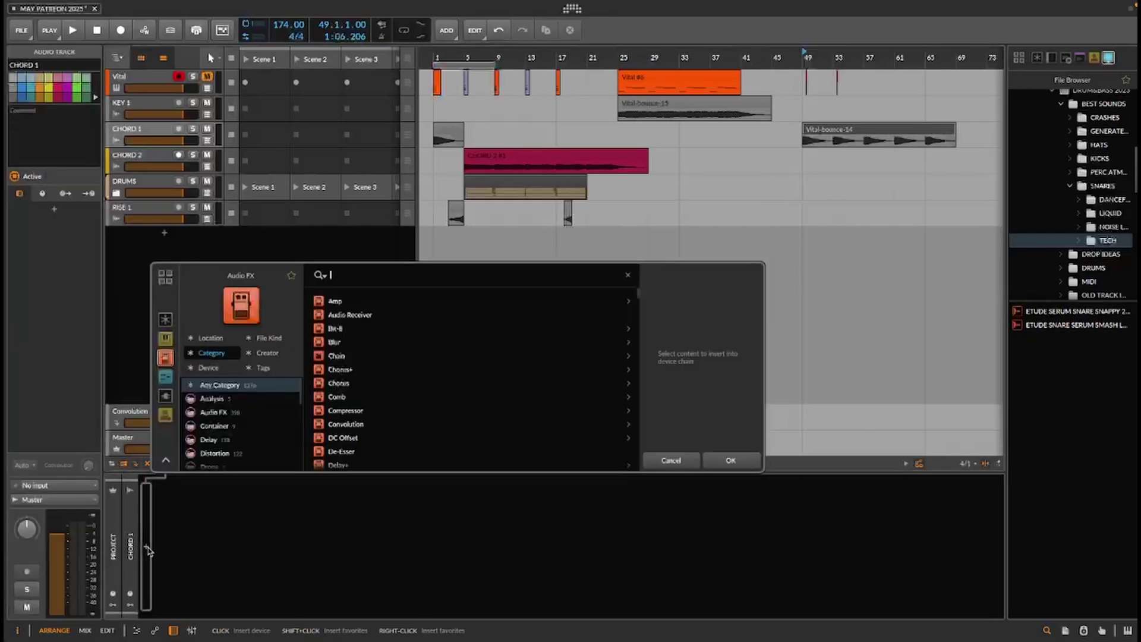
pyautogui.click(165, 395)
pyautogui.scroll(-10, 226, 430)
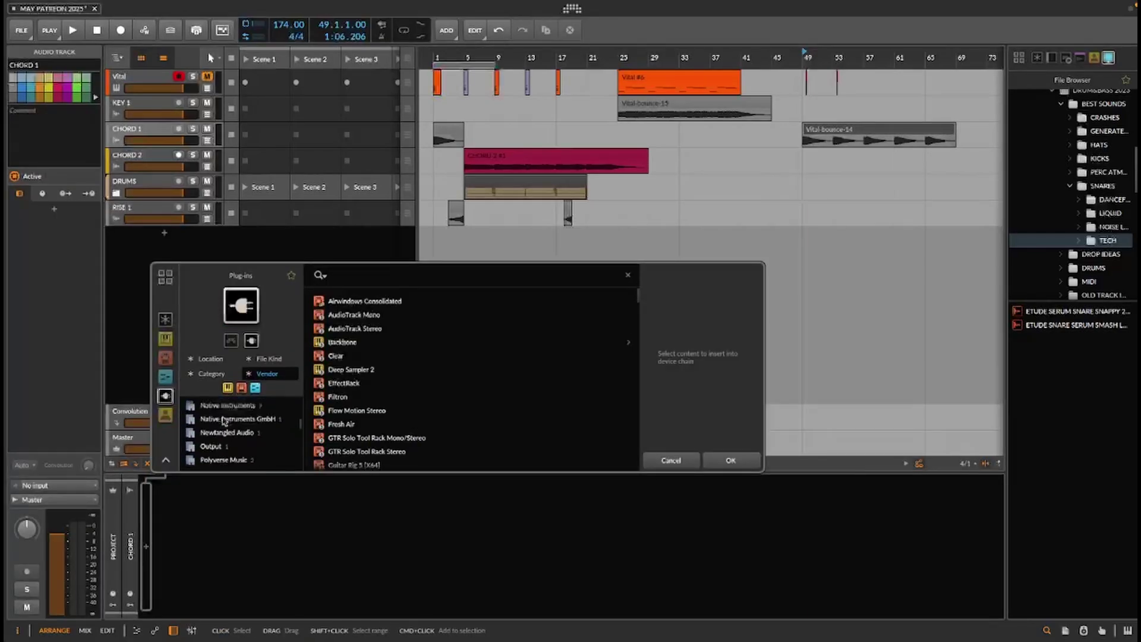
pyautogui.click(224, 423)
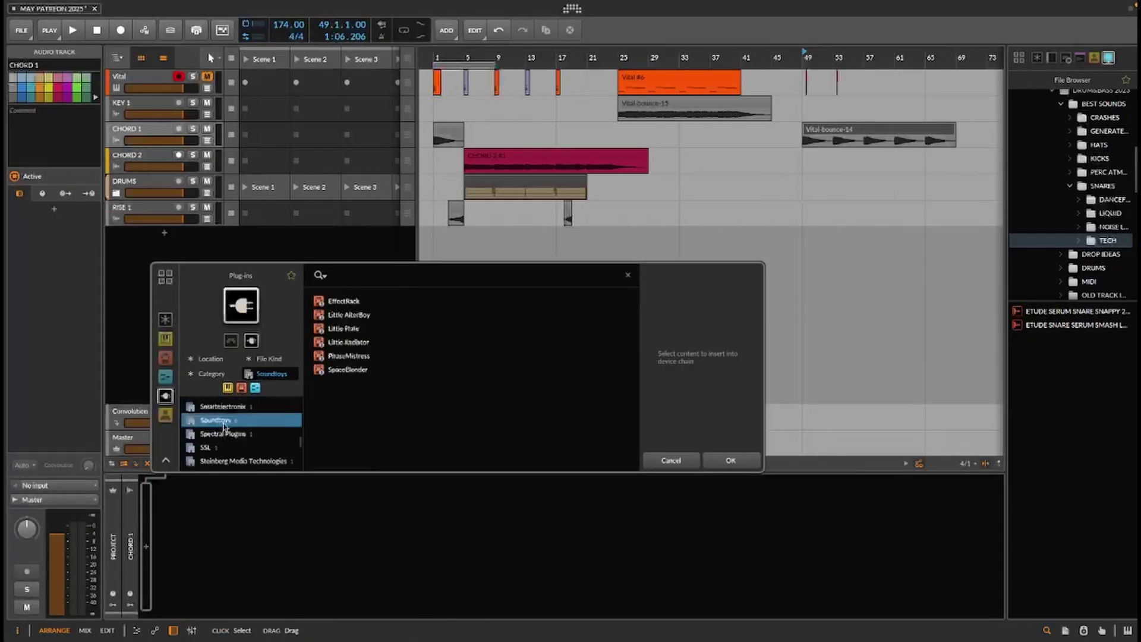
pyautogui.click(348, 369)
pyautogui.click(727, 458)
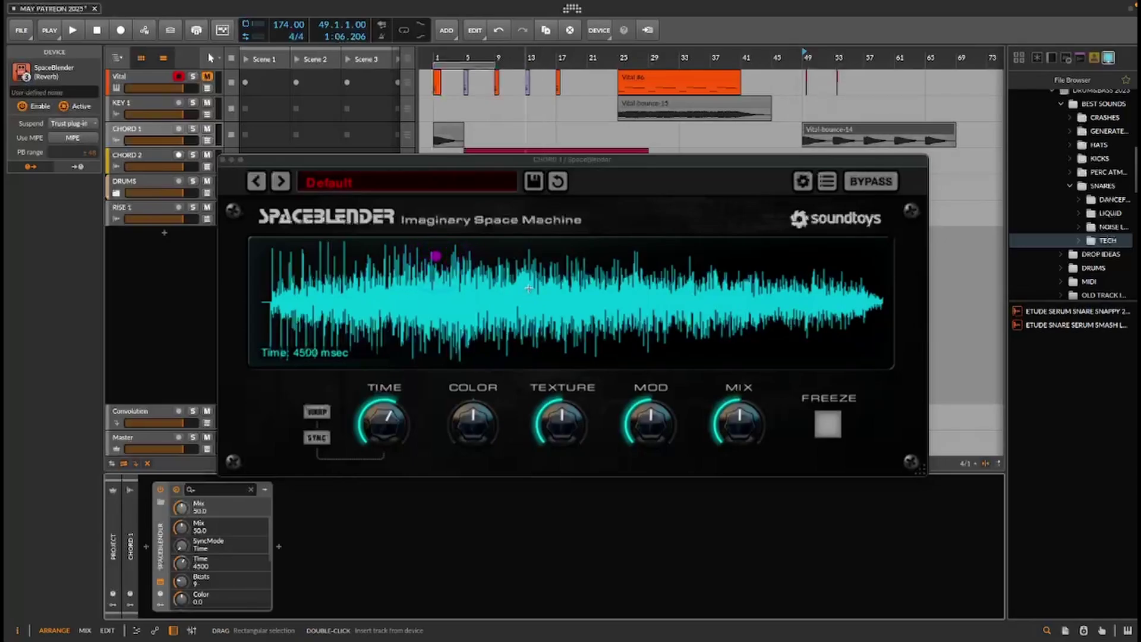
# Shift SpaceBlender's envelope peak to the middle, and raise Texture and Mod near maximum and Mix to 93.5 while playing the Vital-bounce-14 clip.
pyautogui.click(435, 257)
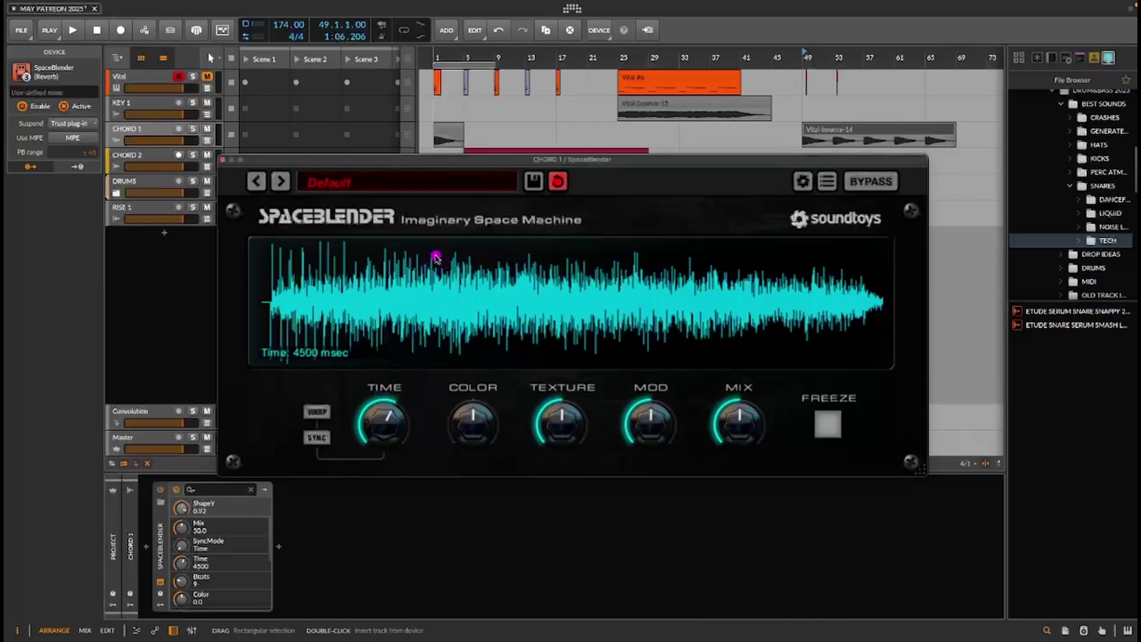
pyautogui.moveTo(436, 256); pyautogui.dragTo(566, 252)
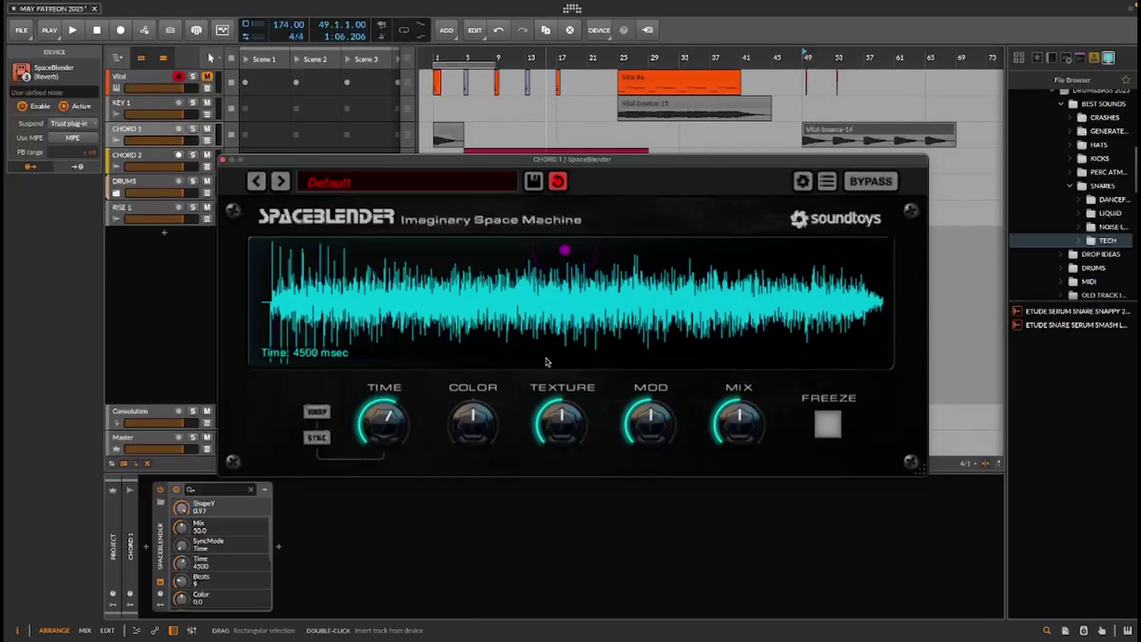
pyautogui.click(838, 131)
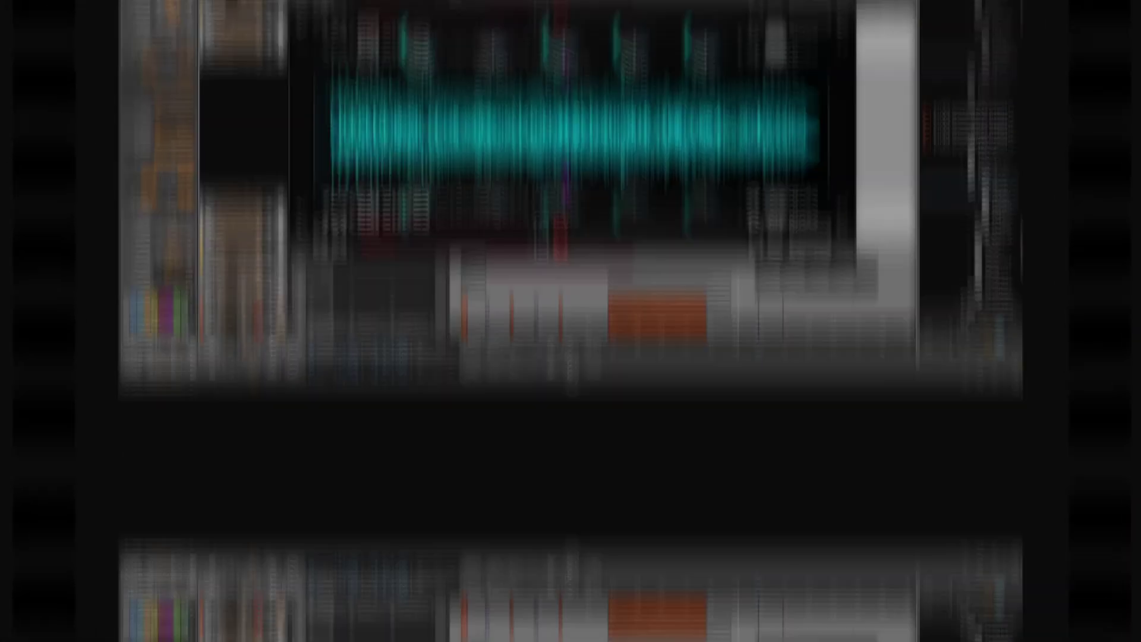
pyautogui.press('space')
pyautogui.moveTo(750, 423); pyautogui.dragTo(762, 389)
pyautogui.moveTo(562, 424); pyautogui.dragTo(584, 372)
pyautogui.moveTo(651, 423); pyautogui.dragTo(669, 349)
pyautogui.moveTo(740, 423); pyautogui.dragTo(743, 407)
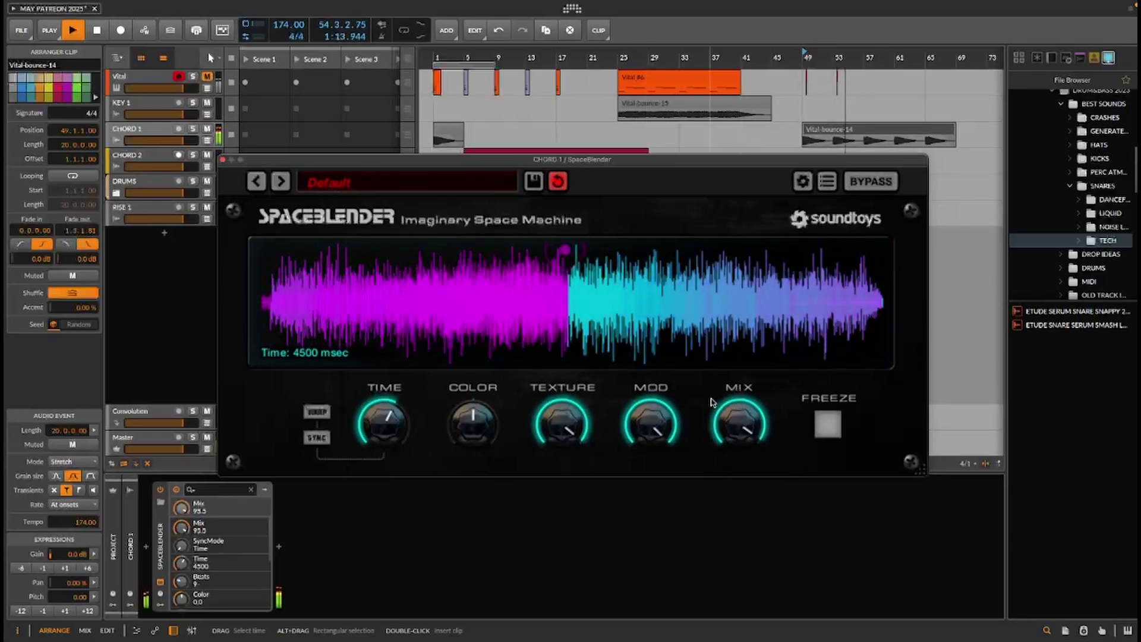
# Try SpaceBlender's Color at -50.0 and Time at 12129 ms, and raise Color to 62.0 while the chord clip plays.
pyautogui.moveTo(450, 433); pyautogui.dragTo(461, 511)
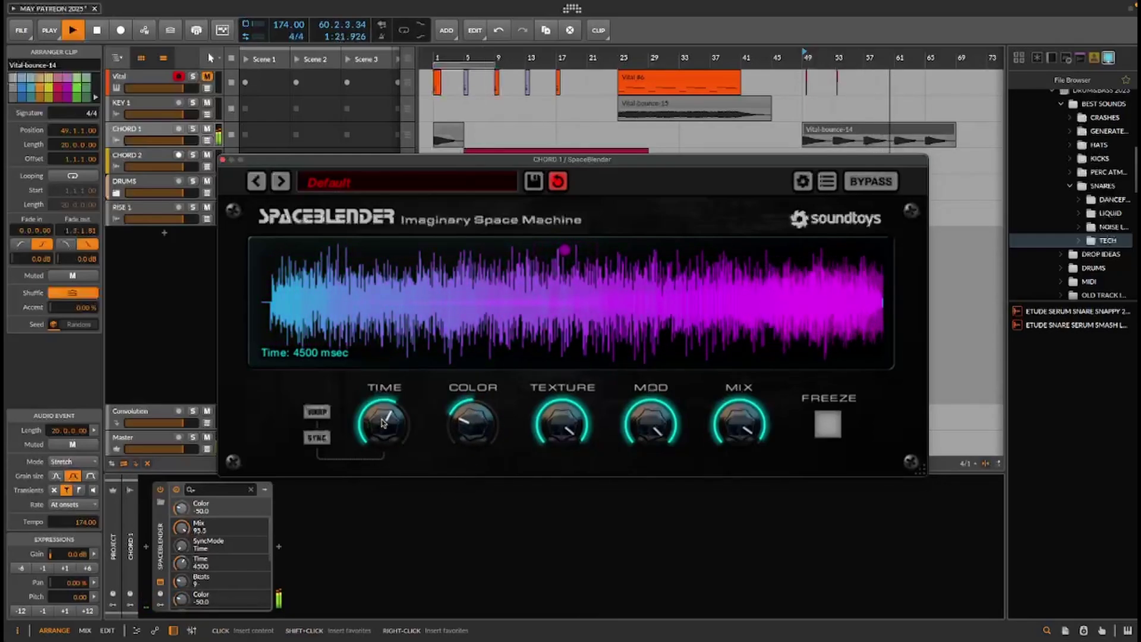
pyautogui.moveTo(385, 431); pyautogui.dragTo(476, 484)
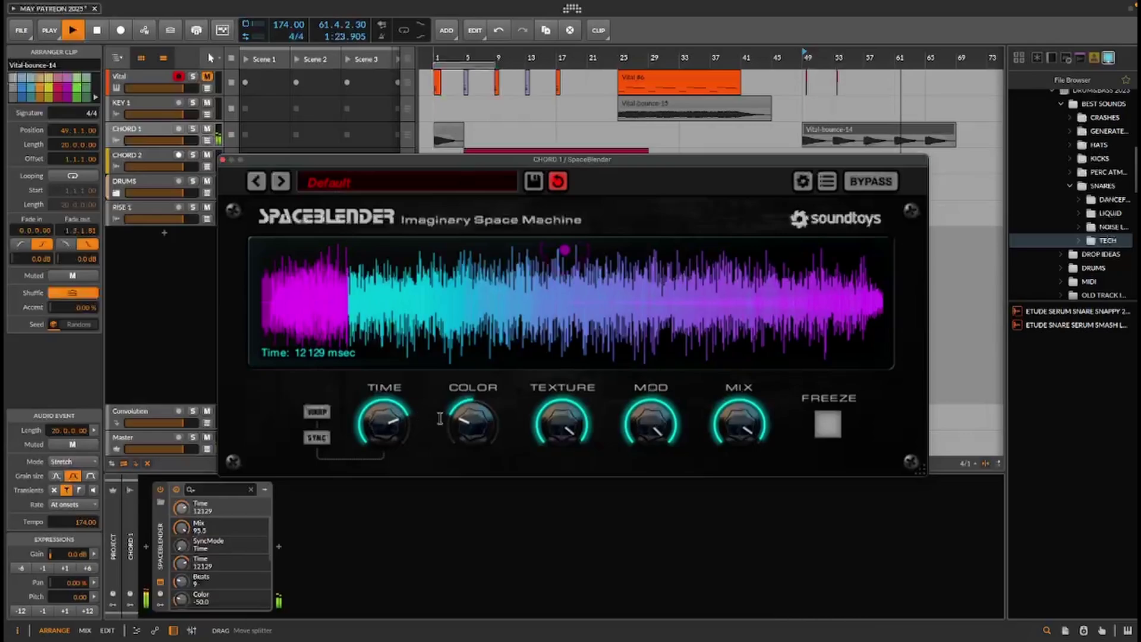
pyautogui.moveTo(471, 424); pyautogui.dragTo(494, 355)
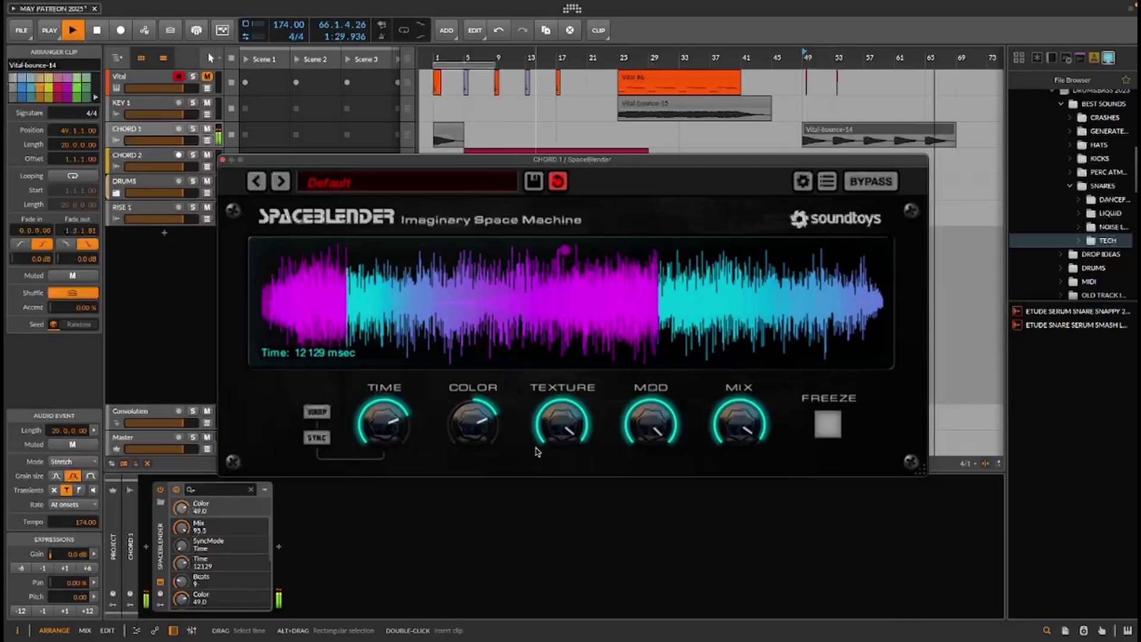
pyautogui.moveTo(468, 428); pyautogui.dragTo(469, 416)
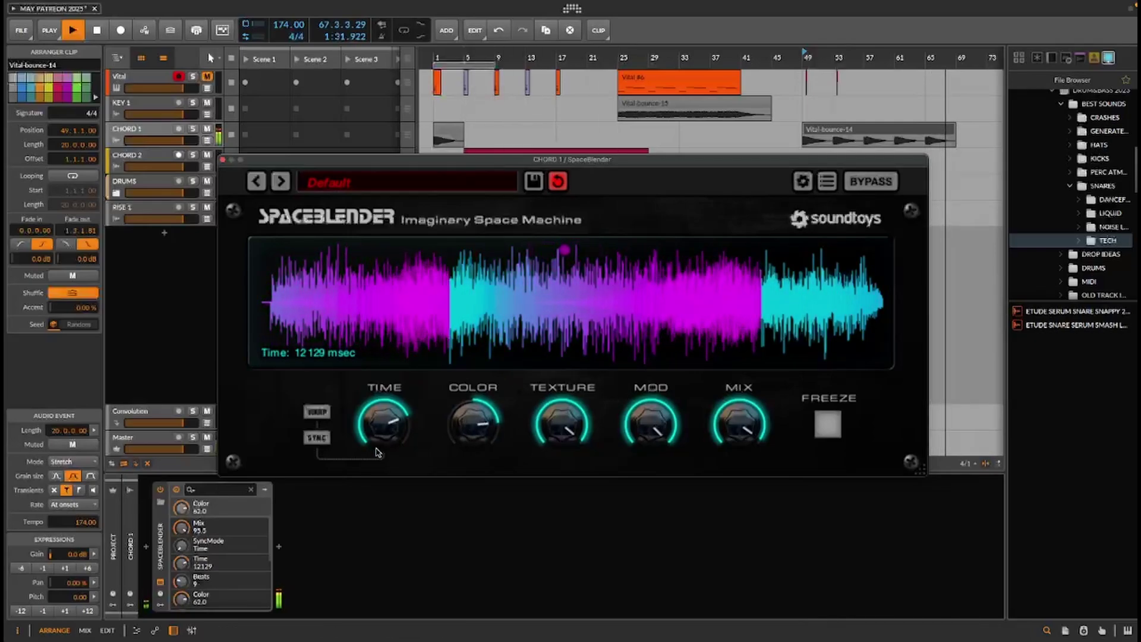
# Turn on Freeze and Warp, set Color to -49.0 and Time to 100 ms during playback, and stop the transport.
pyautogui.click(826, 427)
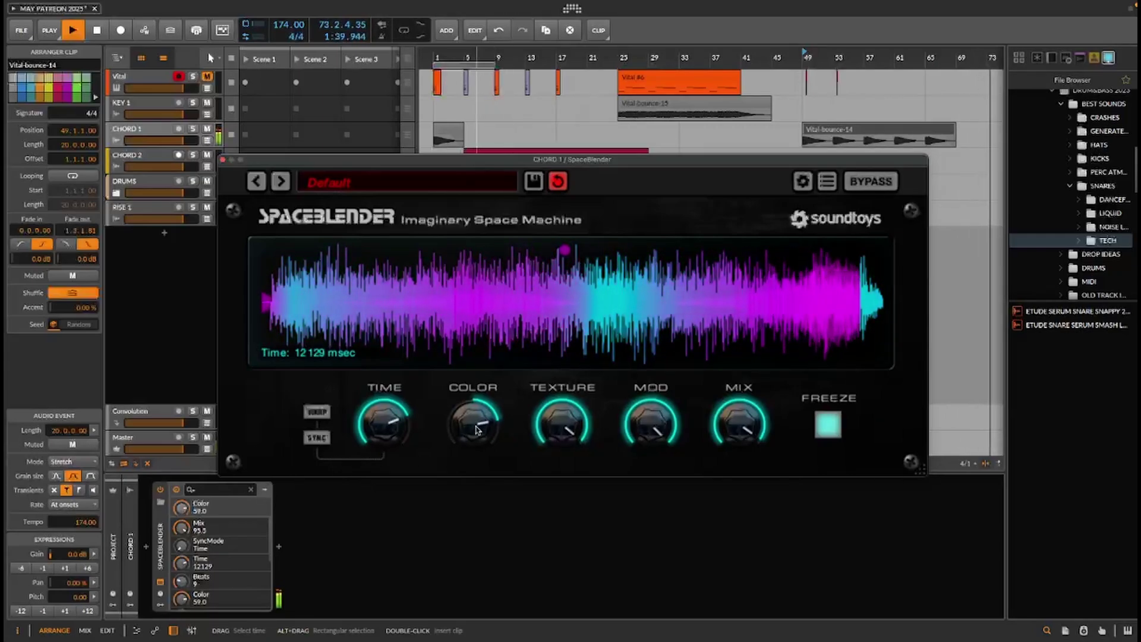
pyautogui.moveTo(492, 435); pyautogui.dragTo(465, 506)
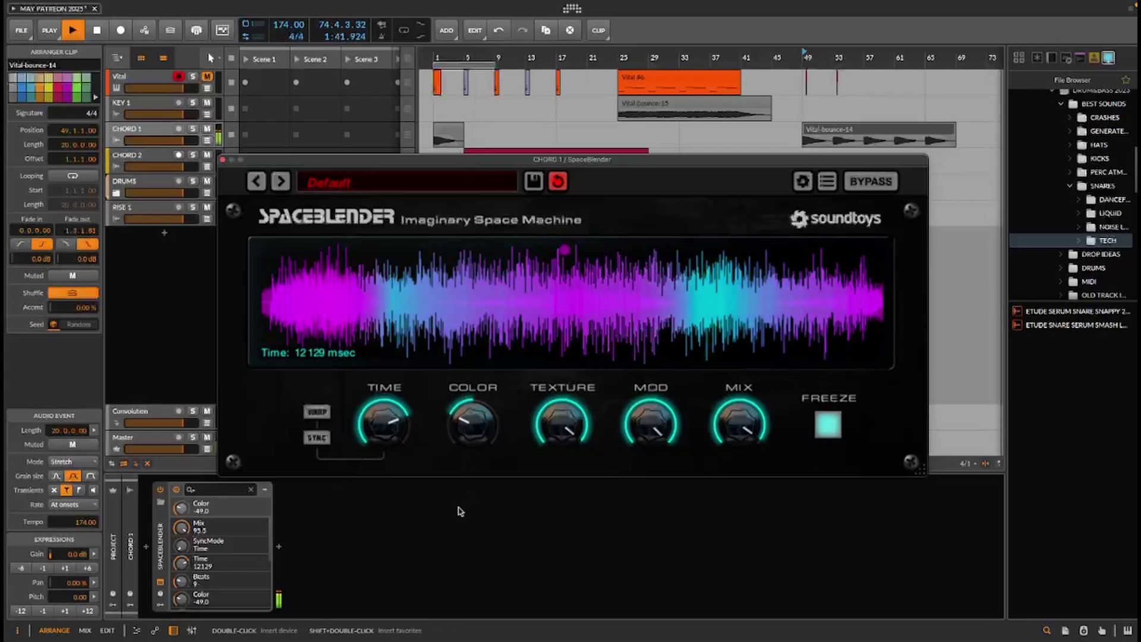
pyautogui.click(316, 412)
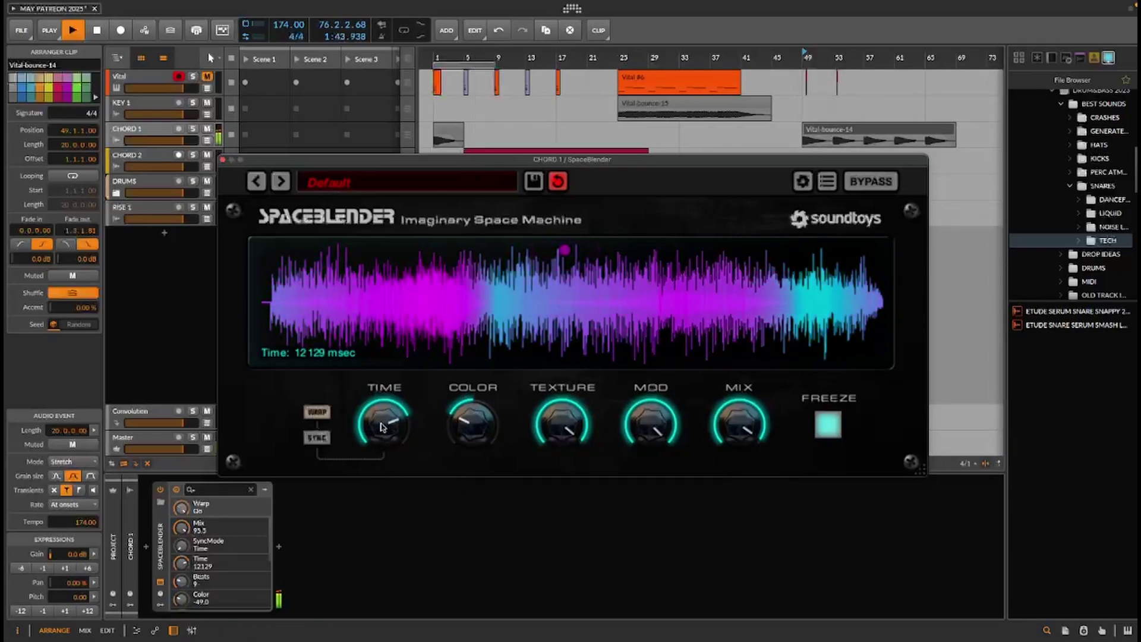
pyautogui.moveTo(383, 421); pyautogui.dragTo(334, 568)
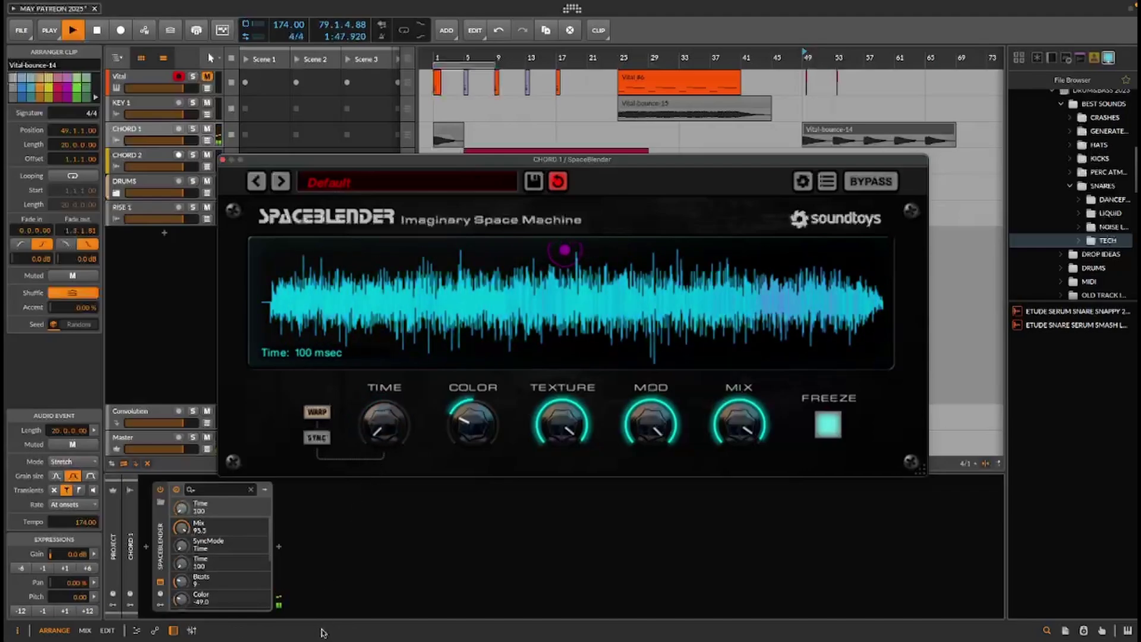
pyautogui.press('space')
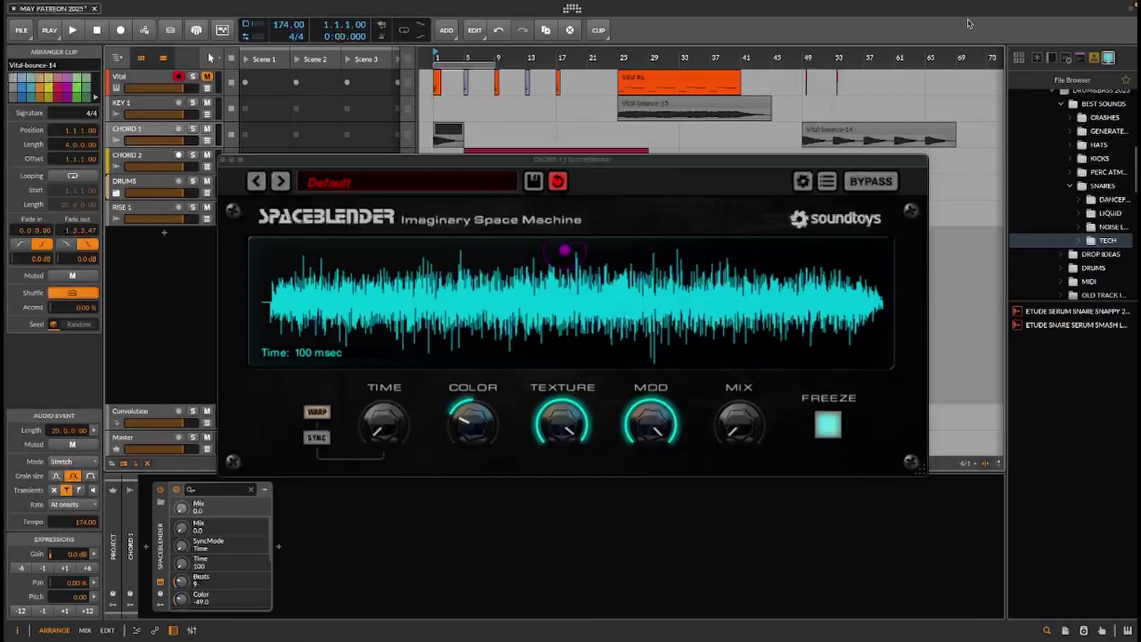
# Turn off Freeze and reset SpaceBlender's Time, Color, Texture, Mod and Mix to their default values.
pyautogui.click(827, 428)
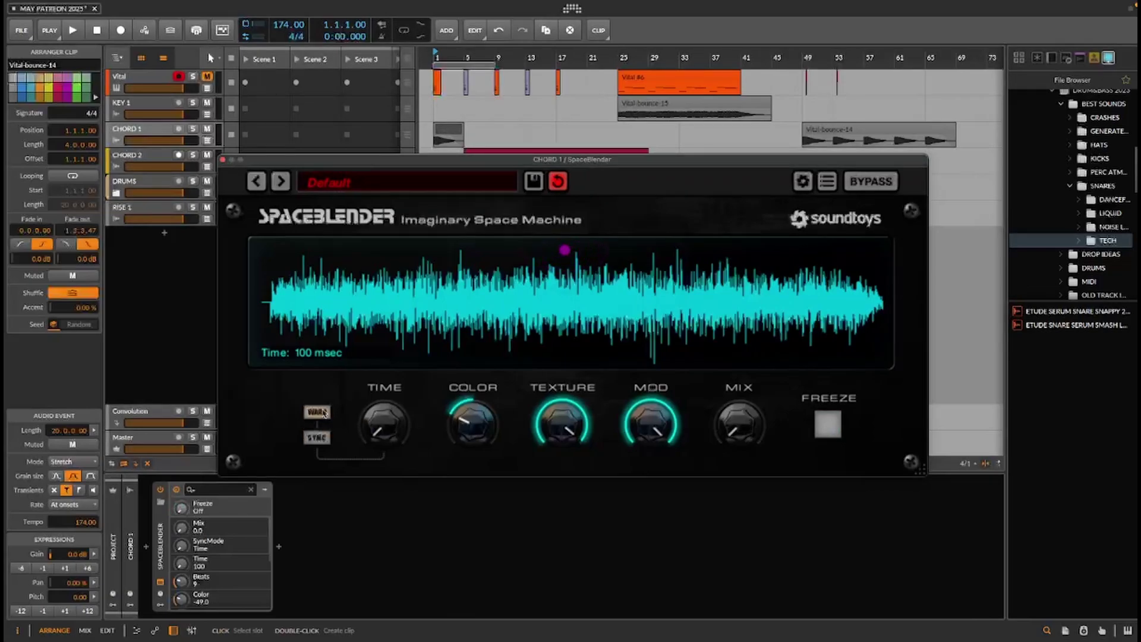
pyautogui.doubleClick(380, 428)
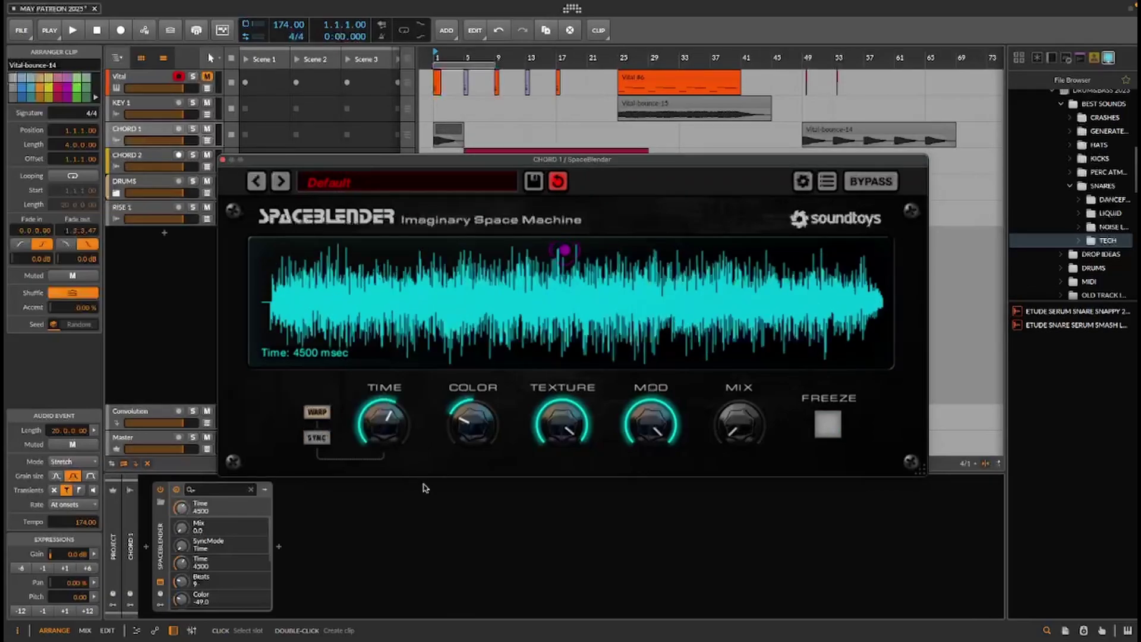
pyautogui.doubleClick(472, 424)
pyautogui.doubleClick(552, 443)
pyautogui.doubleClick(647, 439)
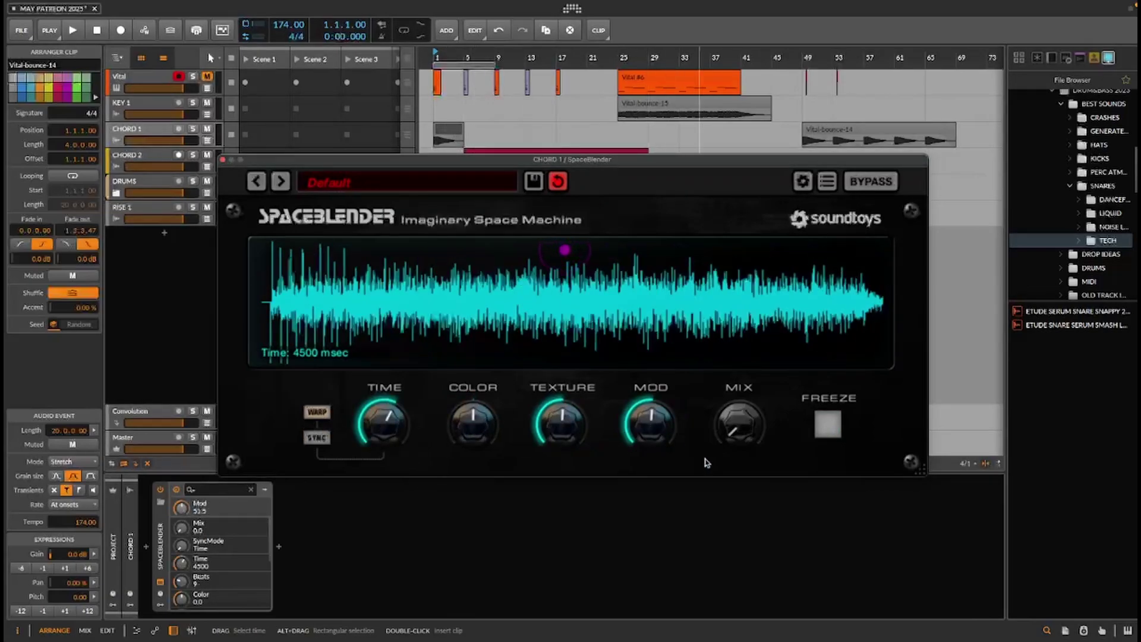
pyautogui.doubleClick(741, 441)
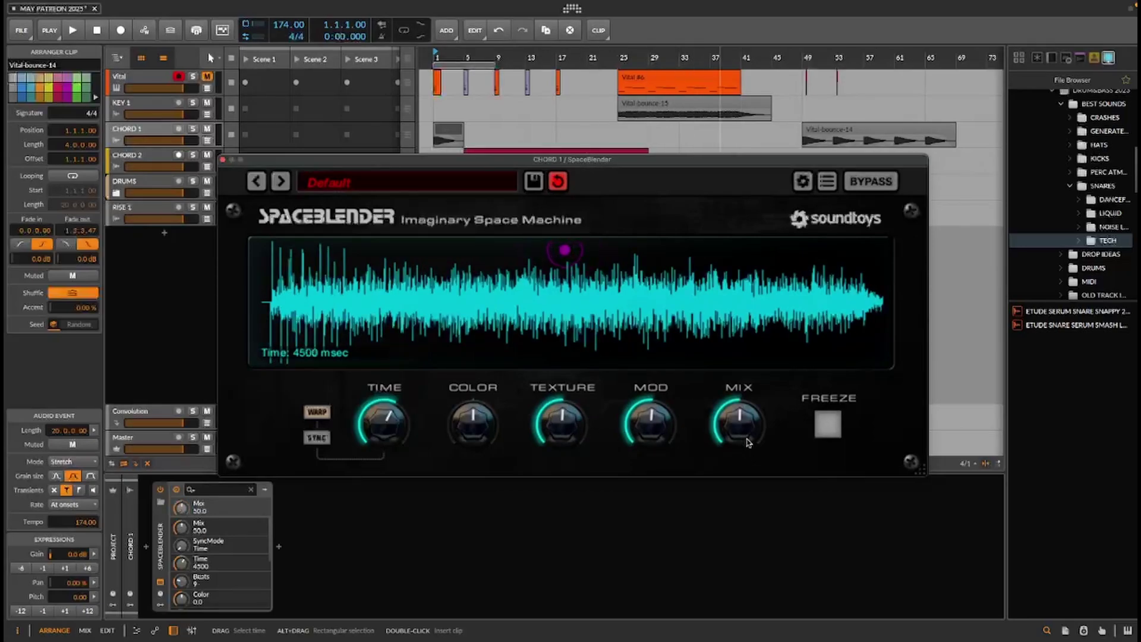
# Set SpaceBlender's Mix to 100, Time to 60000 ms, and Mod and Texture to maximum.
pyautogui.moveTo(741, 434); pyautogui.dragTo(787, 254)
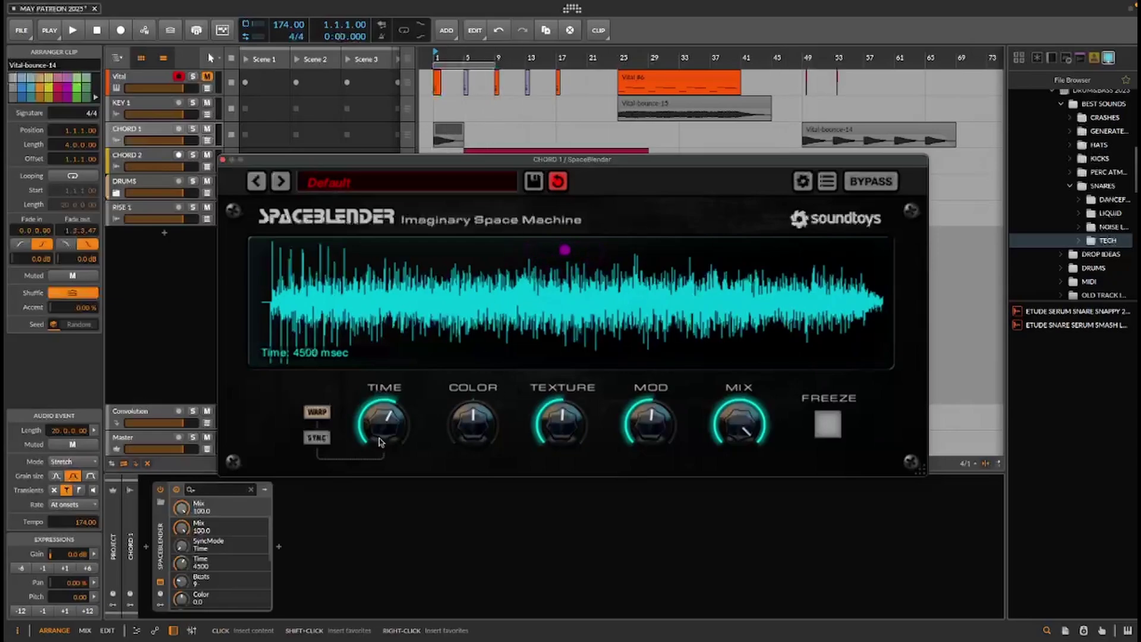
pyautogui.moveTo(410, 409); pyautogui.dragTo(408, 183)
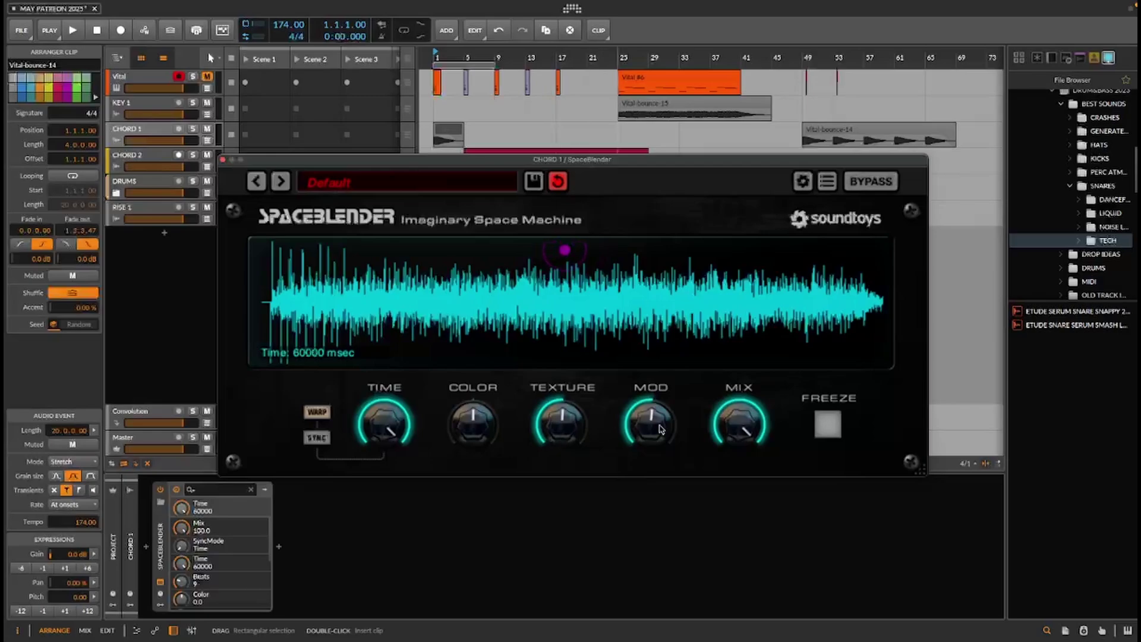
pyautogui.moveTo(647, 431); pyautogui.dragTo(649, 357)
pyautogui.moveTo(538, 457); pyautogui.dragTo(594, 23)
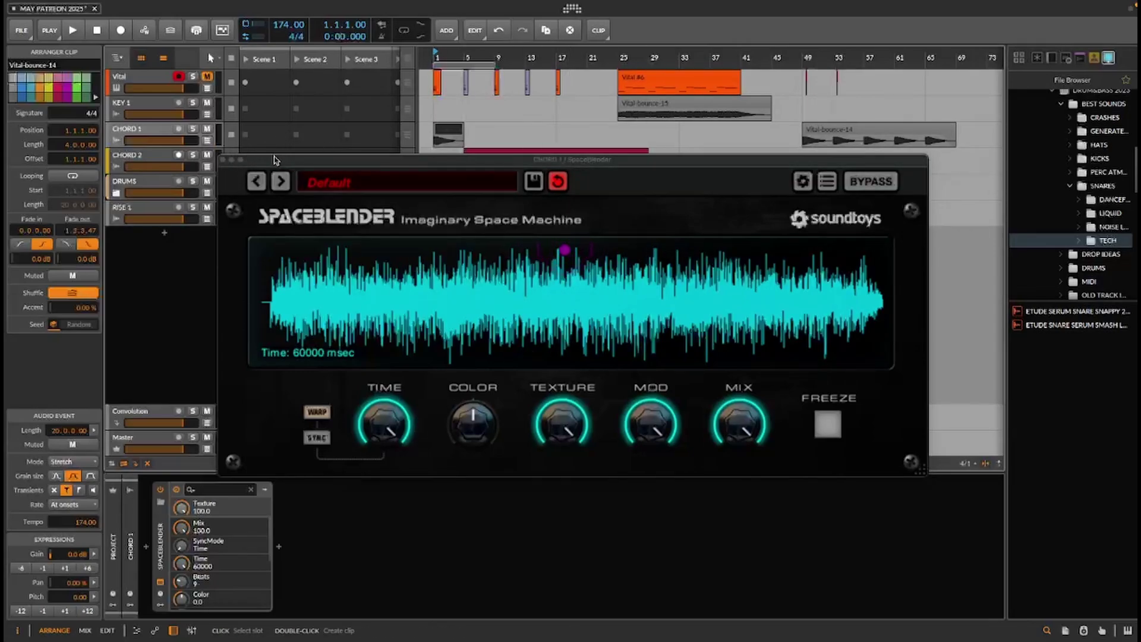
# Move the SpaceBlender window off the arrangement and show the CHORD 1 track's automation lane without the full list of lanes.
pyautogui.moveTo(237, 158); pyautogui.dragTo(505, 274)
pyautogui.click(206, 141)
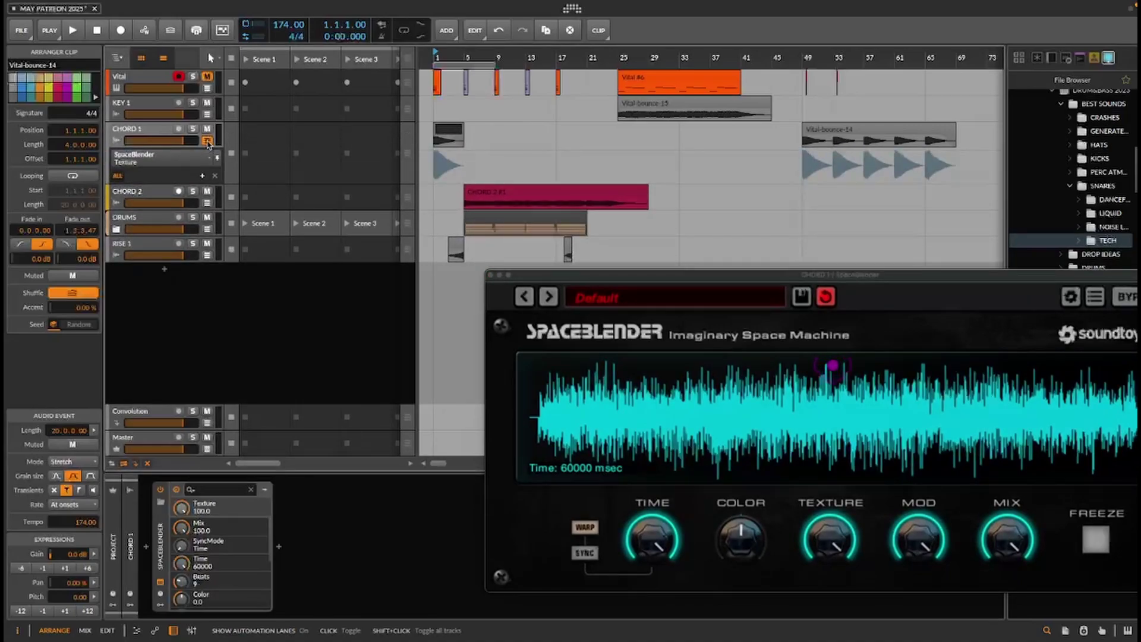
pyautogui.click(117, 176)
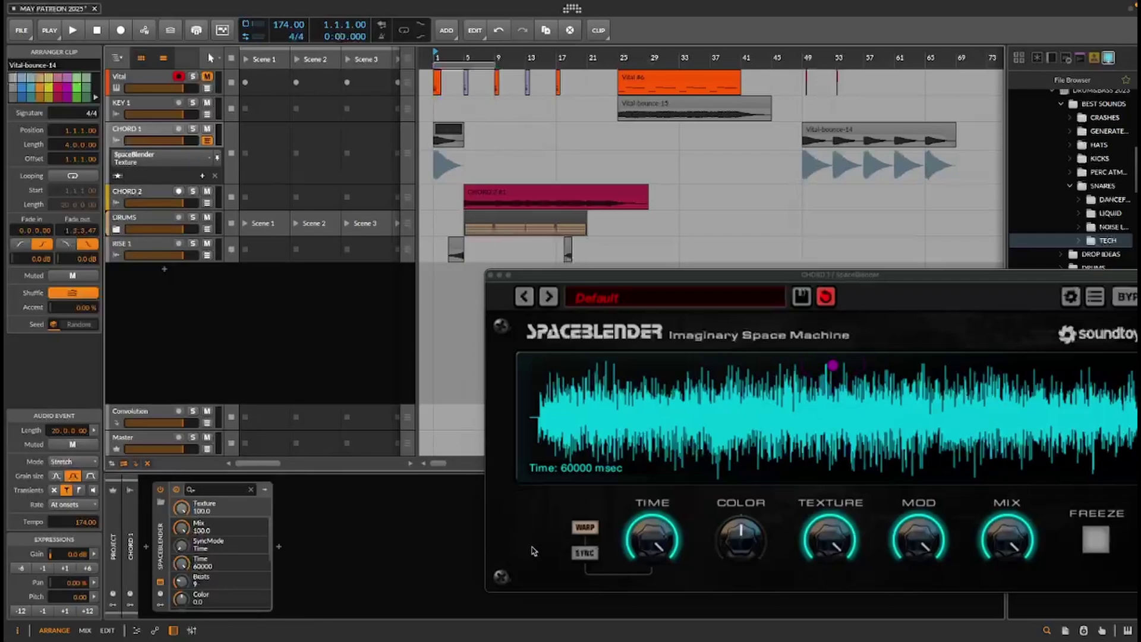
# Automate SpaceBlender's Time on CHORD 1 to fall from 100% at bar 1 to 40% at bar 5.
pyautogui.click(658, 542)
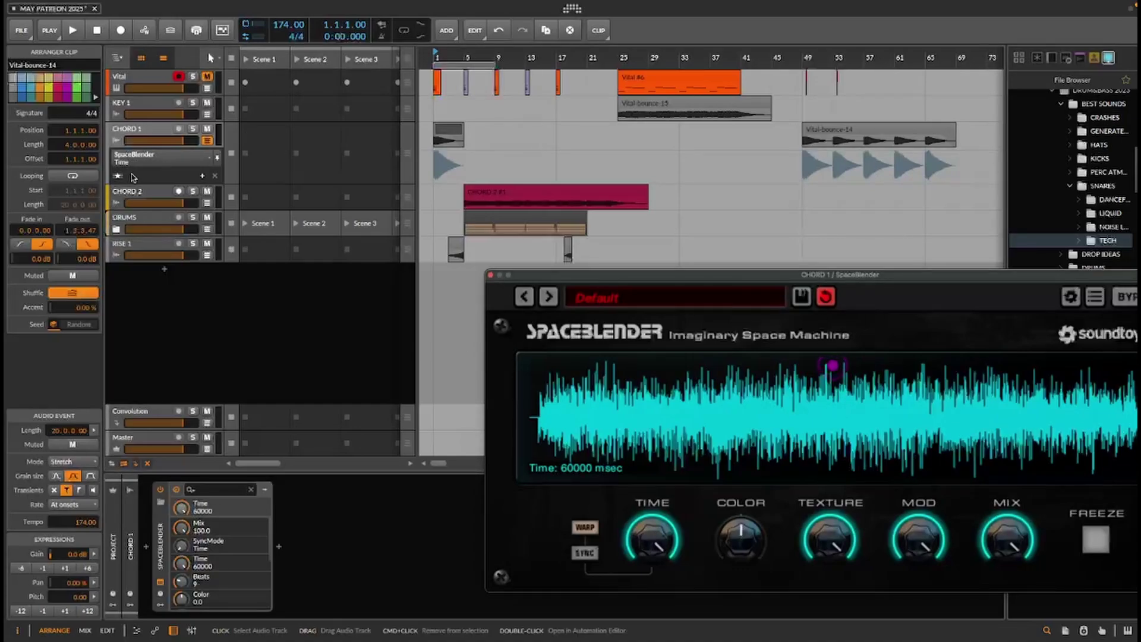
pyautogui.click(435, 151)
pyautogui.click(465, 151)
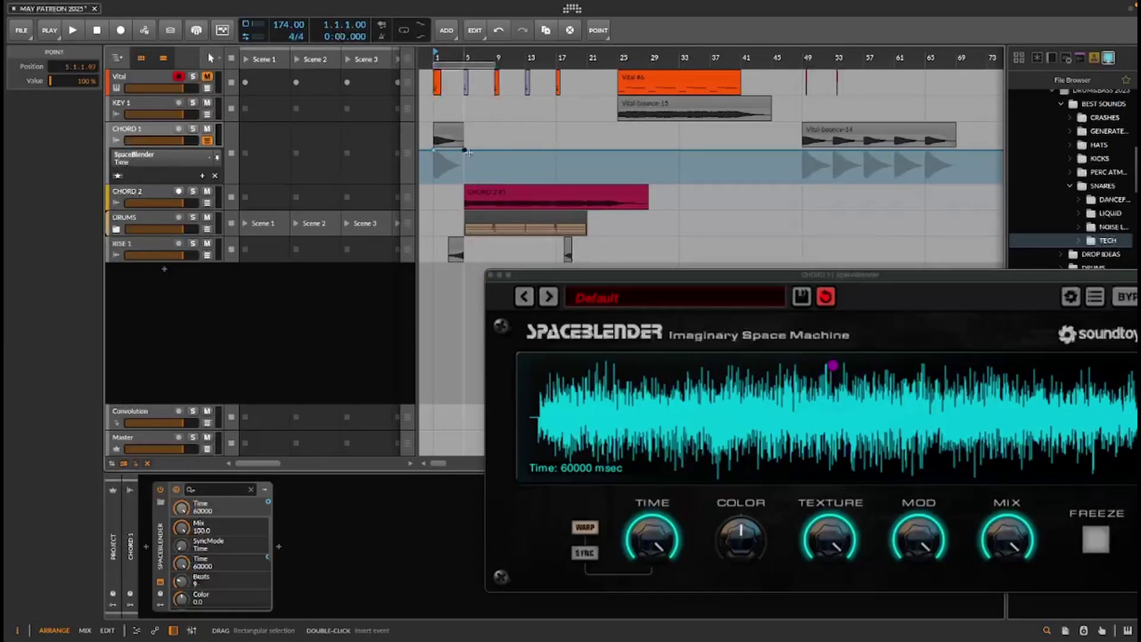
pyautogui.moveTo(465, 153); pyautogui.dragTo(467, 157)
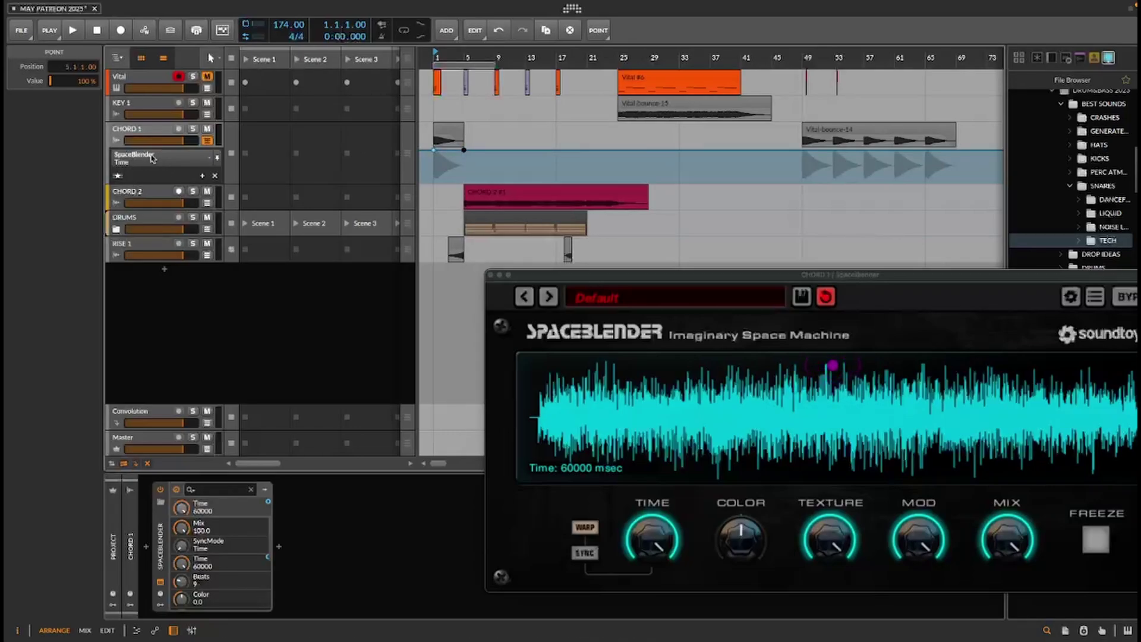
pyautogui.moveTo(465, 151); pyautogui.dragTo(465, 169)
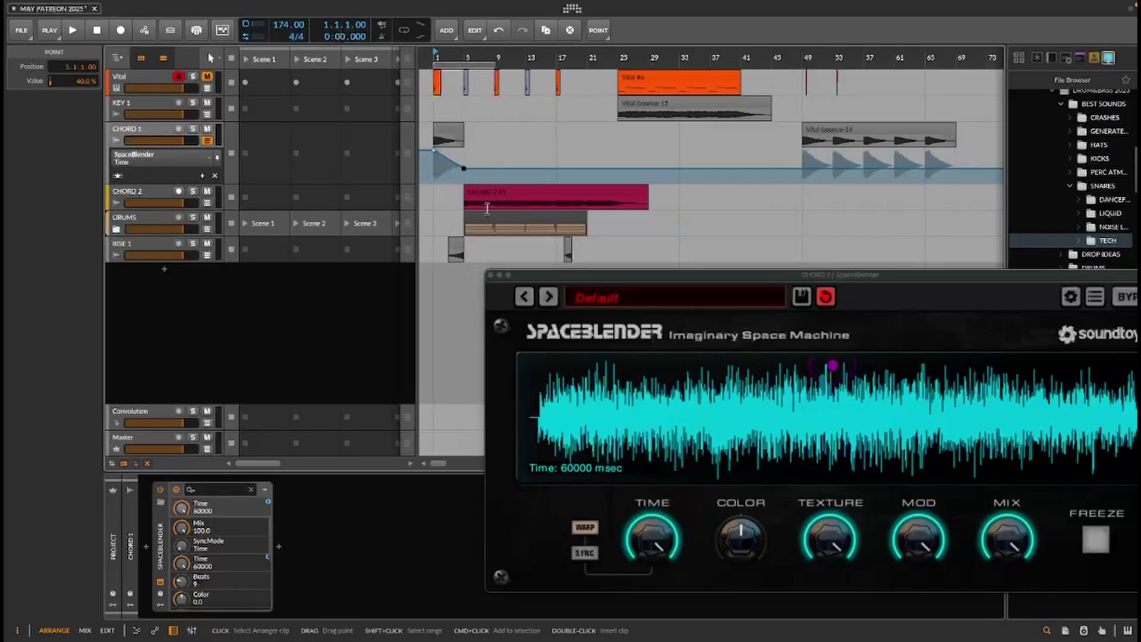
pyautogui.moveTo(464, 171)
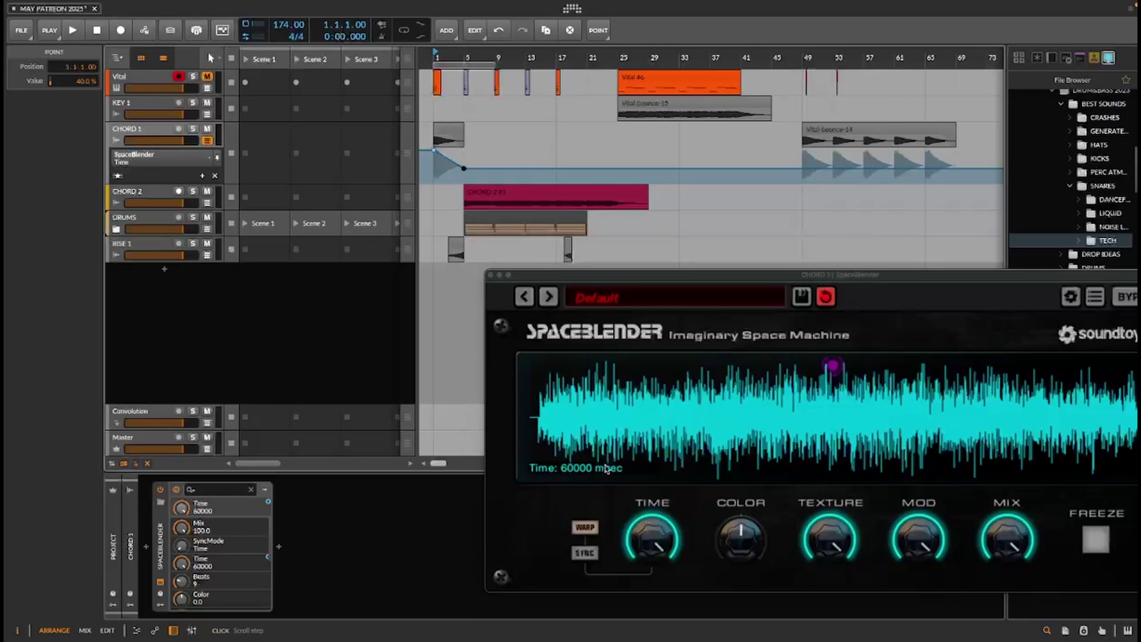
# Automate SpaceBlender's Color to rise from 50% at bar 1 to 100% at bar 5, showing all of CHORD 1's automation lanes.
pyautogui.click(746, 543)
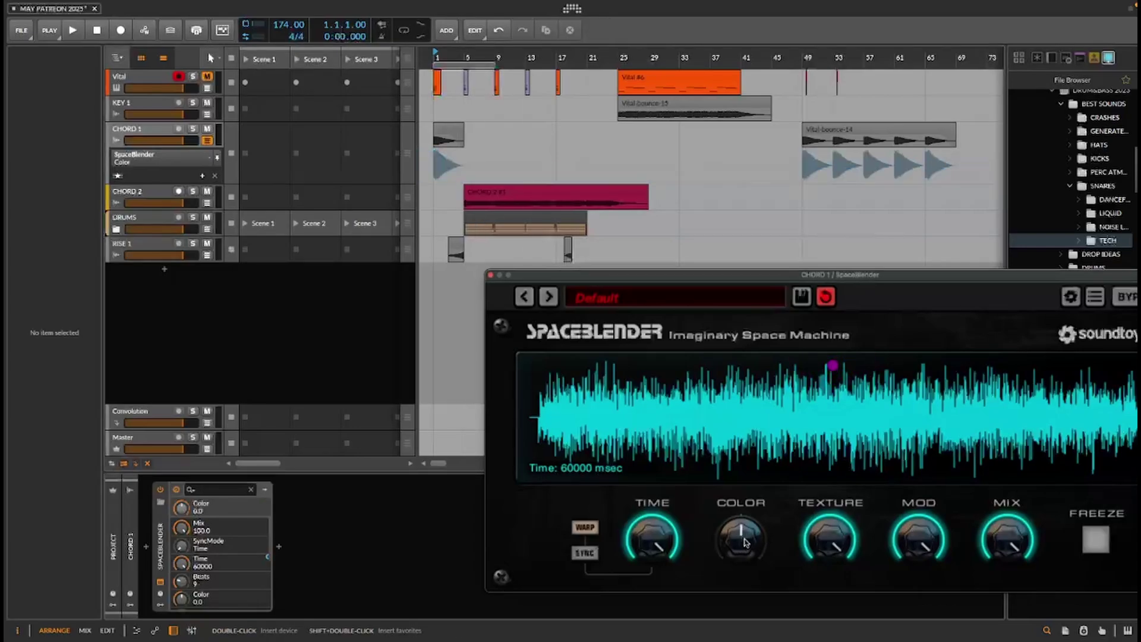
pyautogui.click(435, 169)
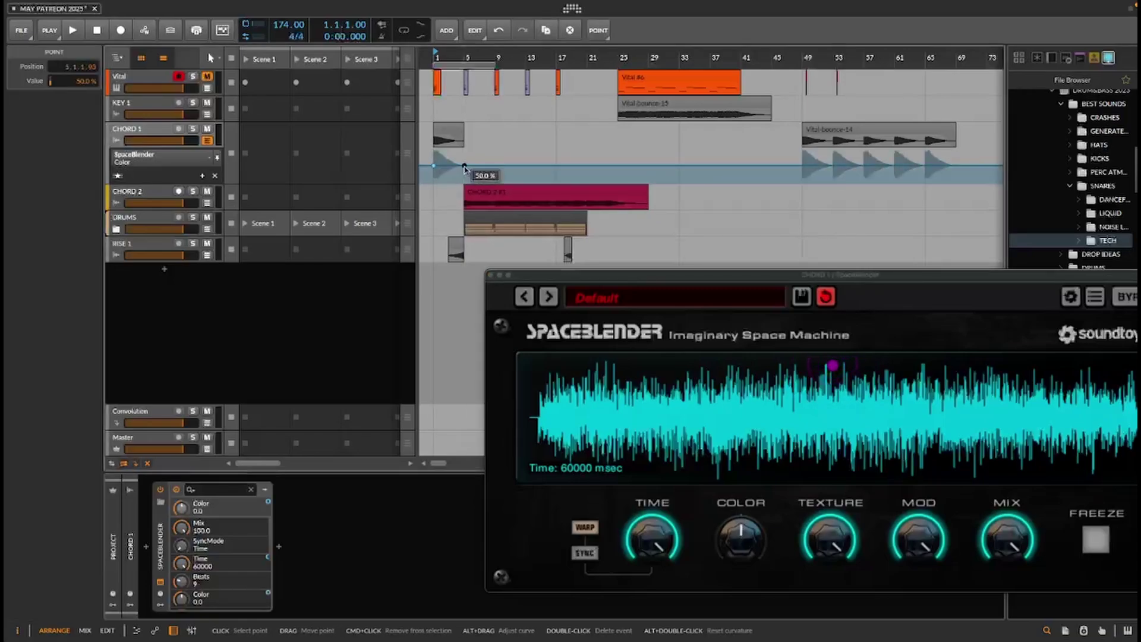
pyautogui.click(119, 177)
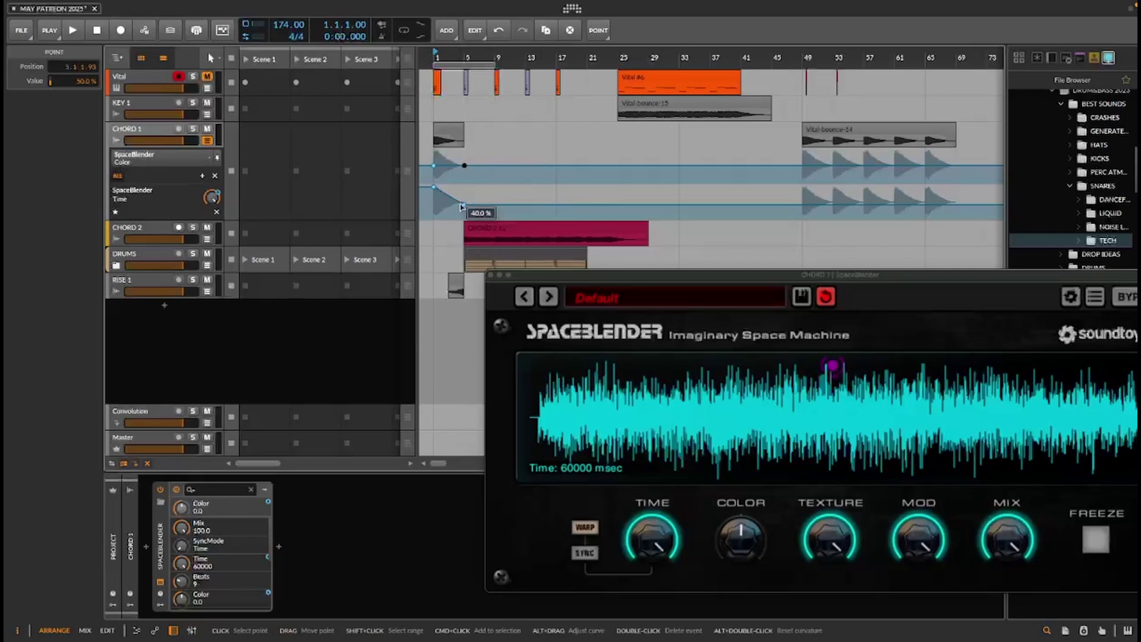
pyautogui.moveTo(466, 169)
pyautogui.moveTo(465, 168); pyautogui.dragTo(464, 149)
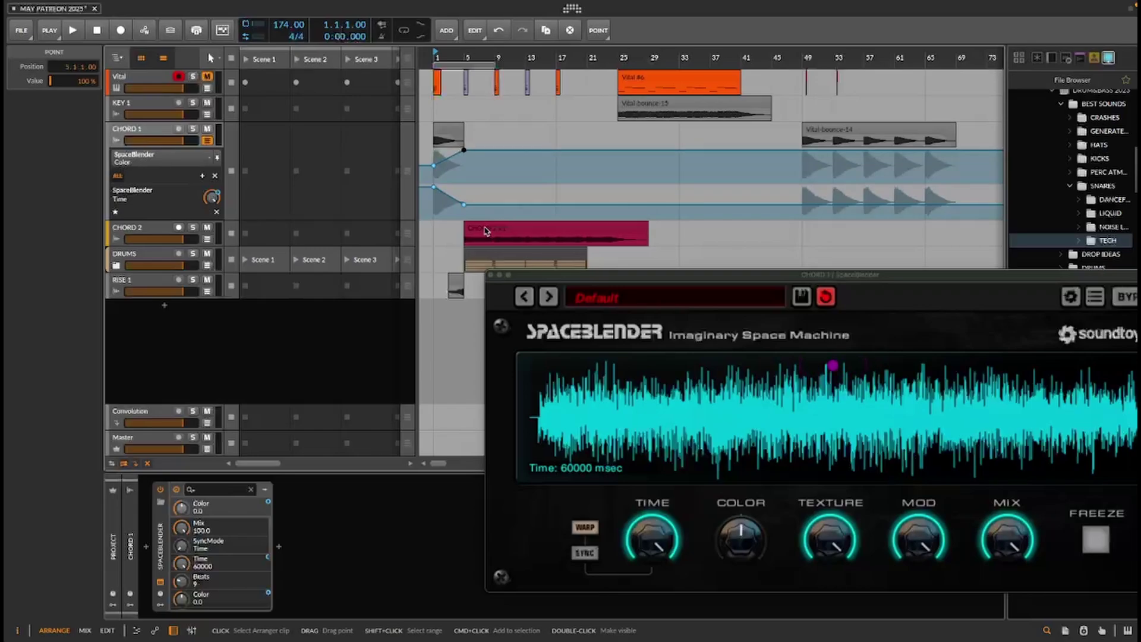
# Move the SpaceBlender window further aside and add an audio track below RISE 1.
pyautogui.click(449, 129)
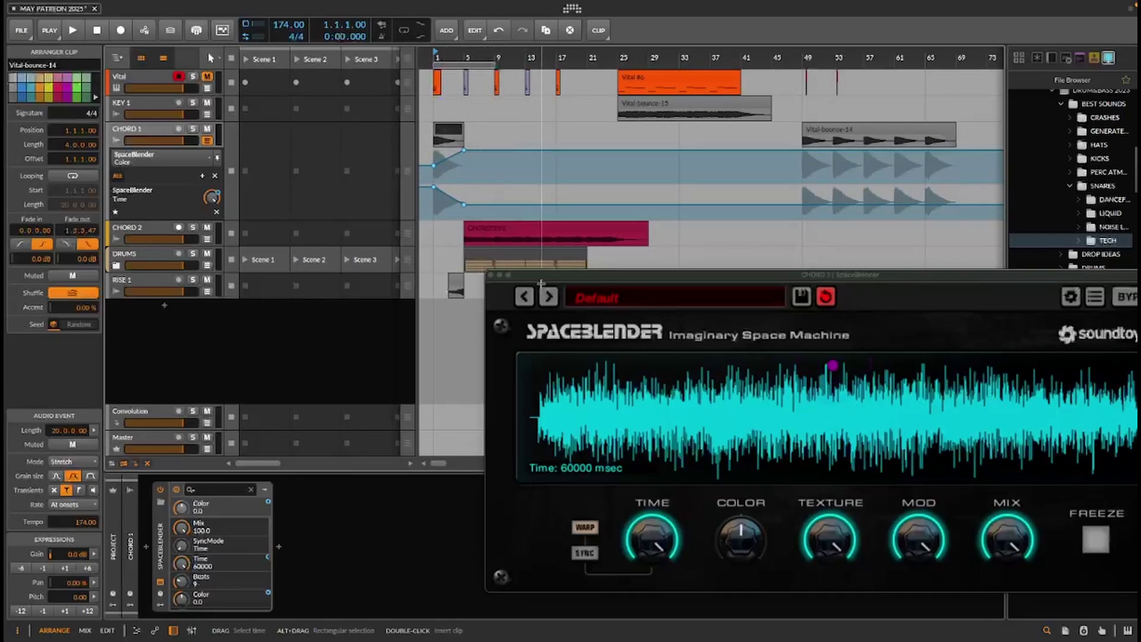
pyautogui.moveTo(536, 276); pyautogui.dragTo(575, 268)
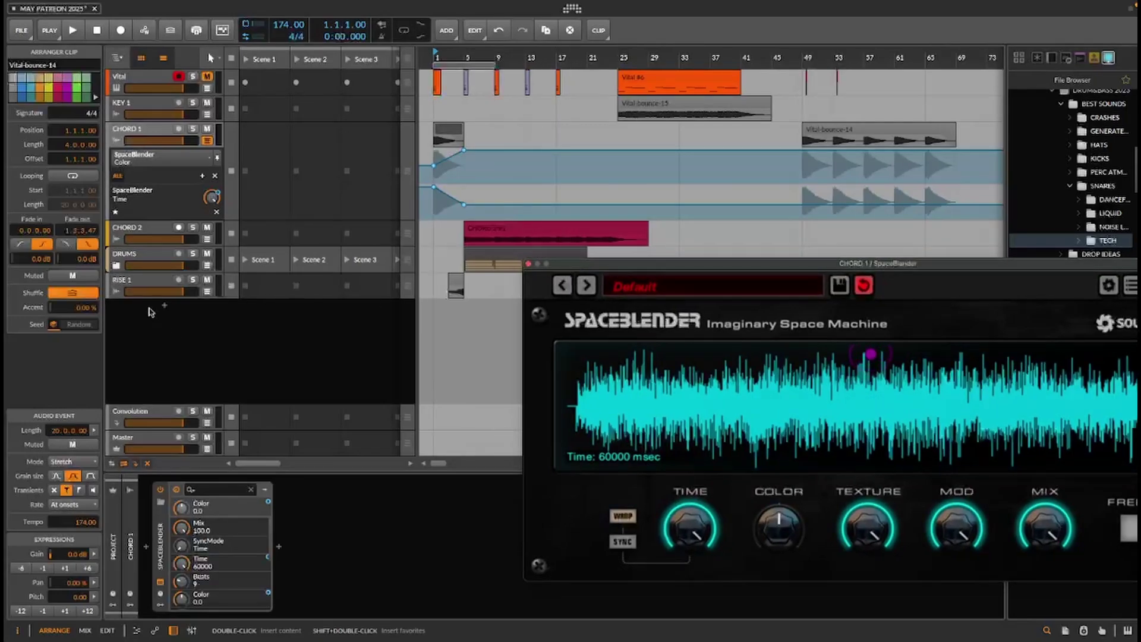
pyautogui.rightClick(137, 326)
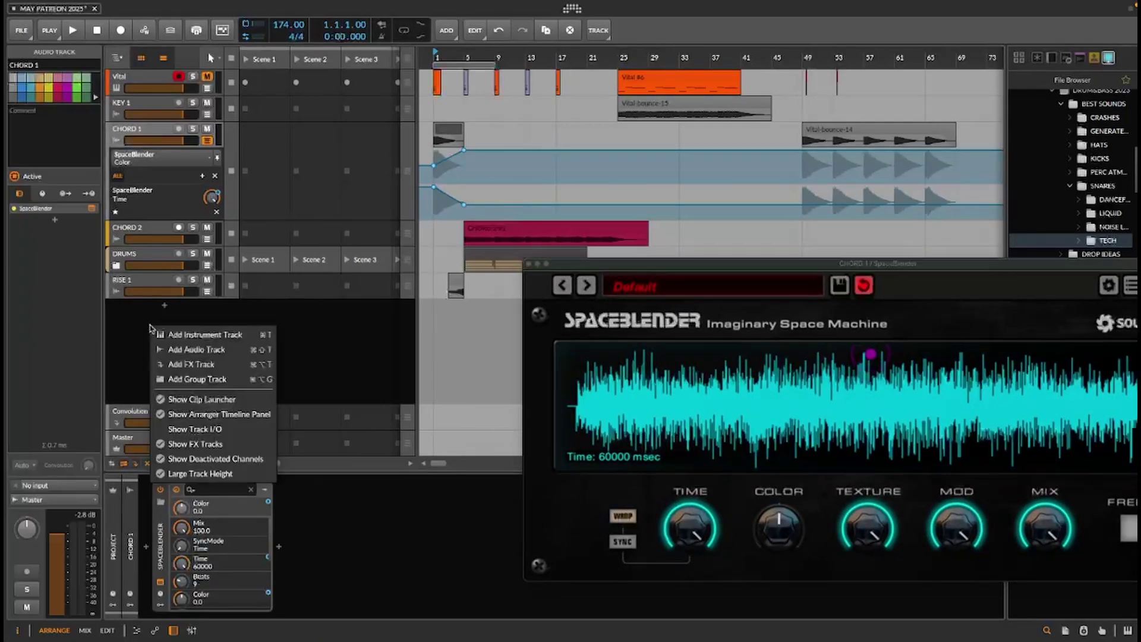
pyautogui.click(199, 352)
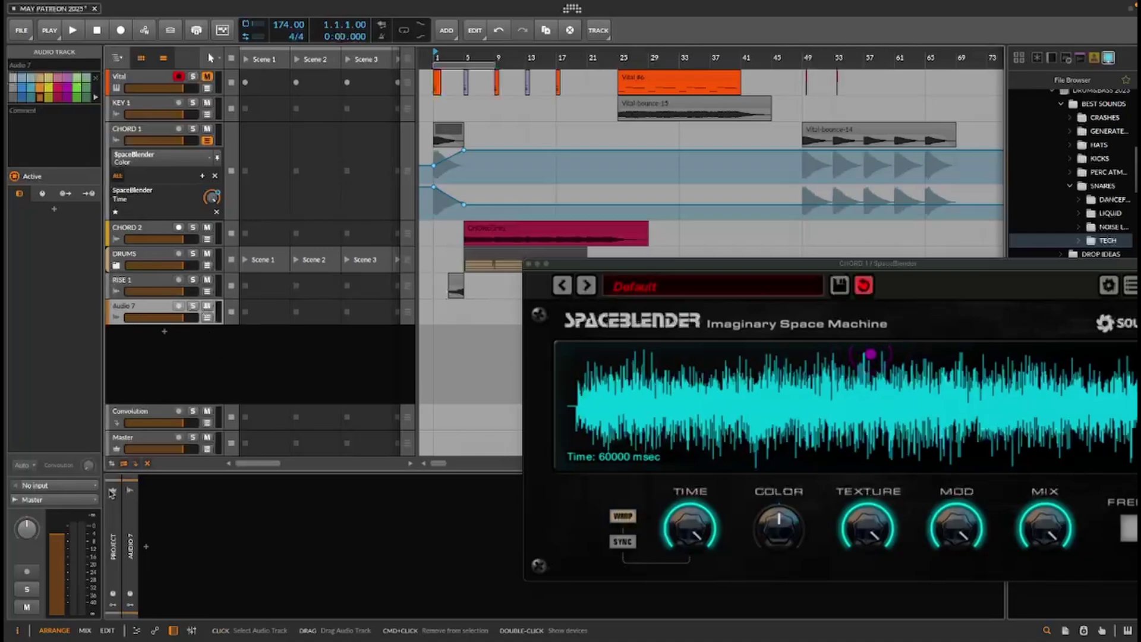
# Set the new audio track's input to CHORD 1 (POST), arm it for recording, and disarm the Vital track.
pyautogui.click(90, 486)
pyautogui.moveTo(82, 396)
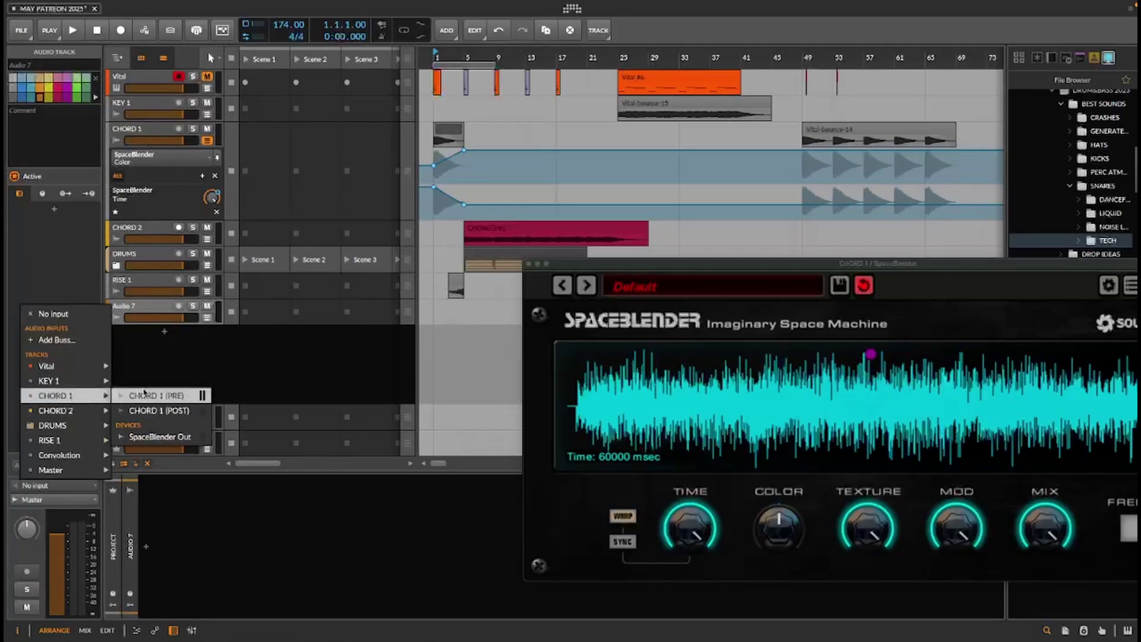
pyautogui.click(156, 410)
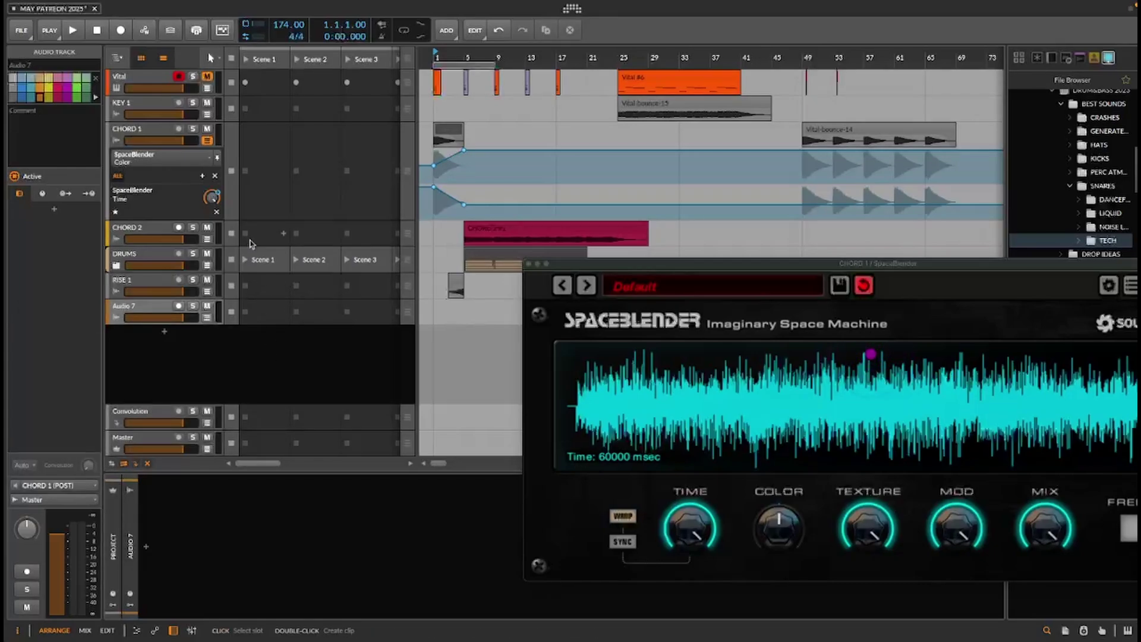
pyautogui.click(177, 308)
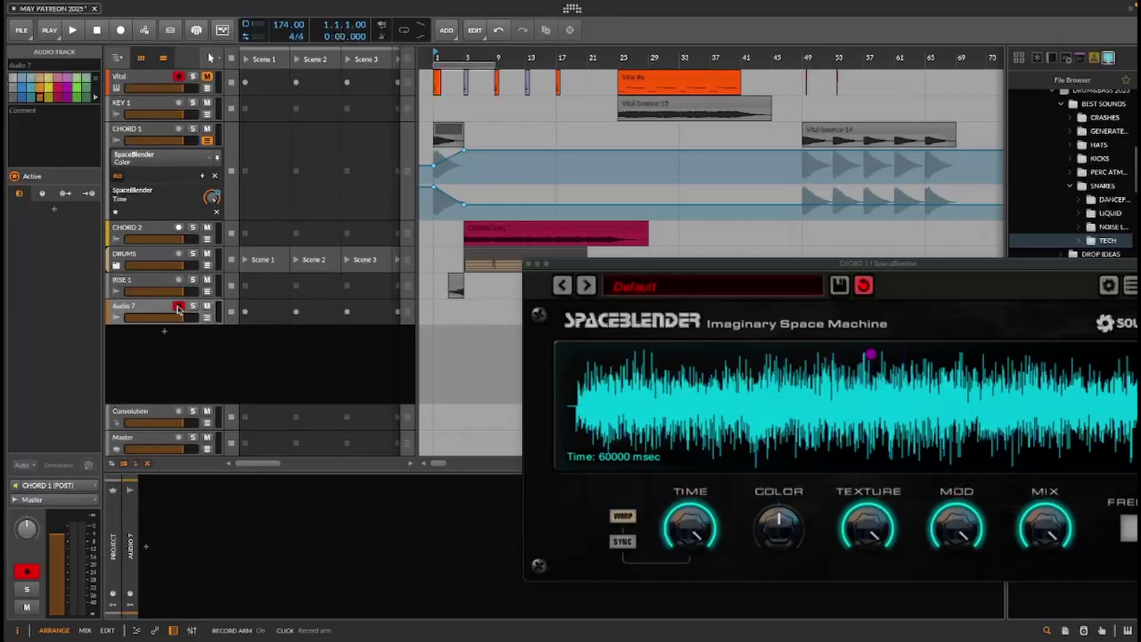
pyautogui.click(179, 77)
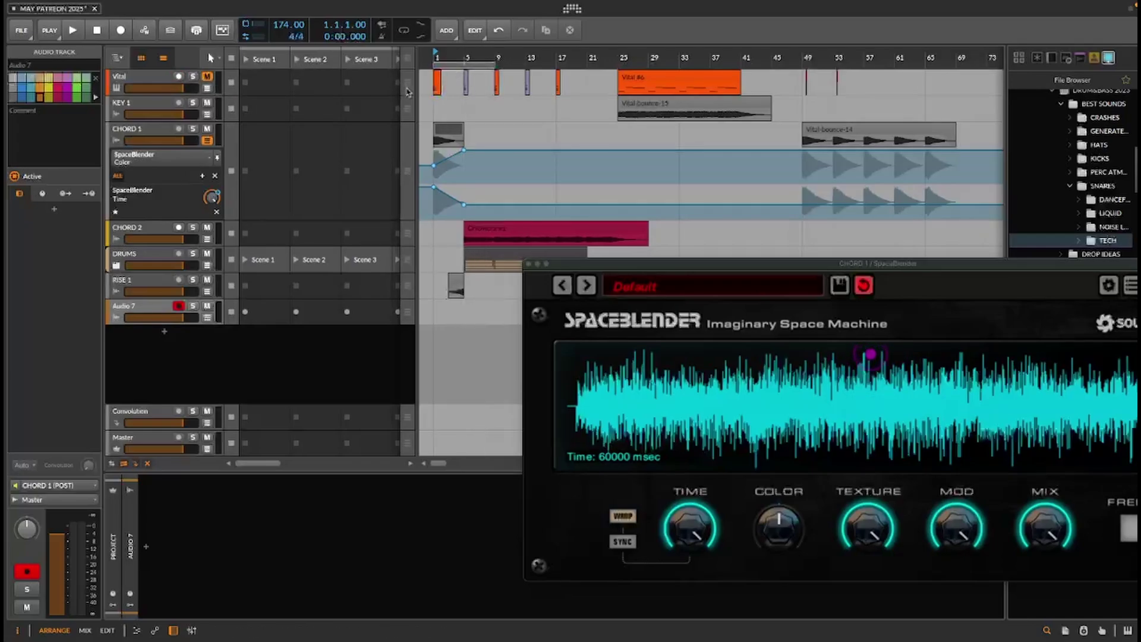
# Mute Audio 7, enable arranger recording, and set the loop region to 5 bars starting at bar 1.
pyautogui.click(207, 306)
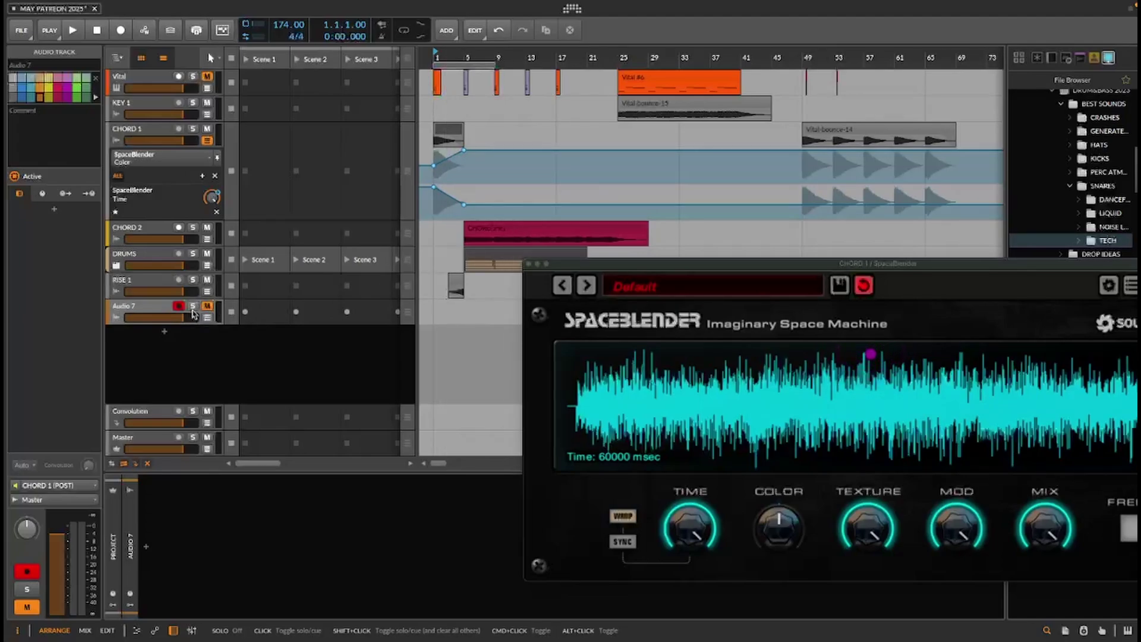
pyautogui.click(120, 30)
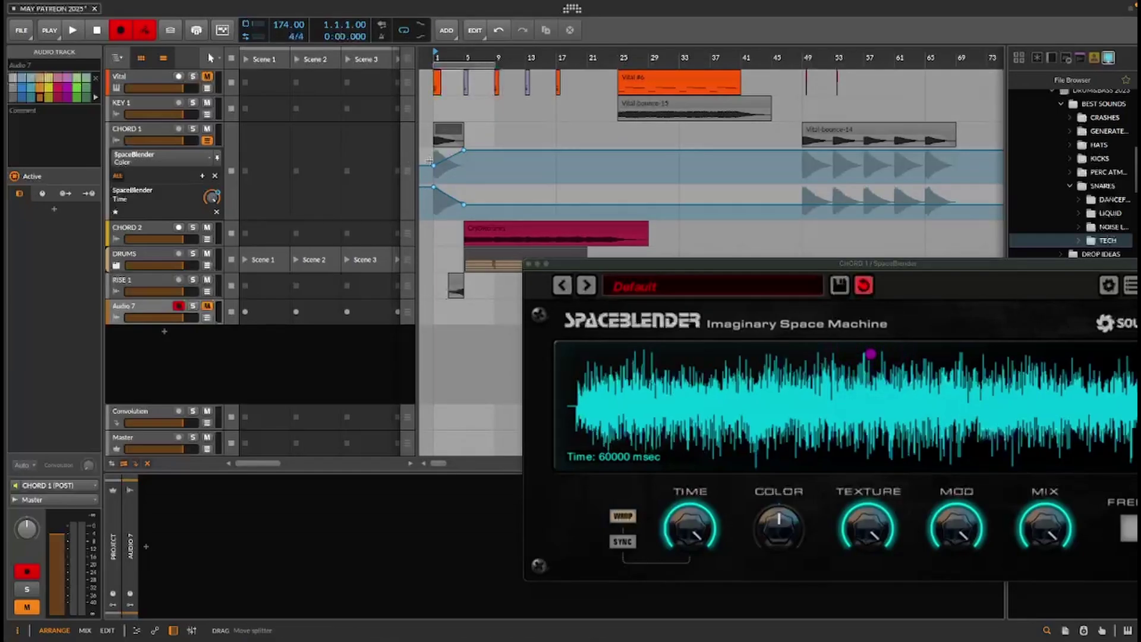
pyautogui.moveTo(498, 52); pyautogui.dragTo(576, 85)
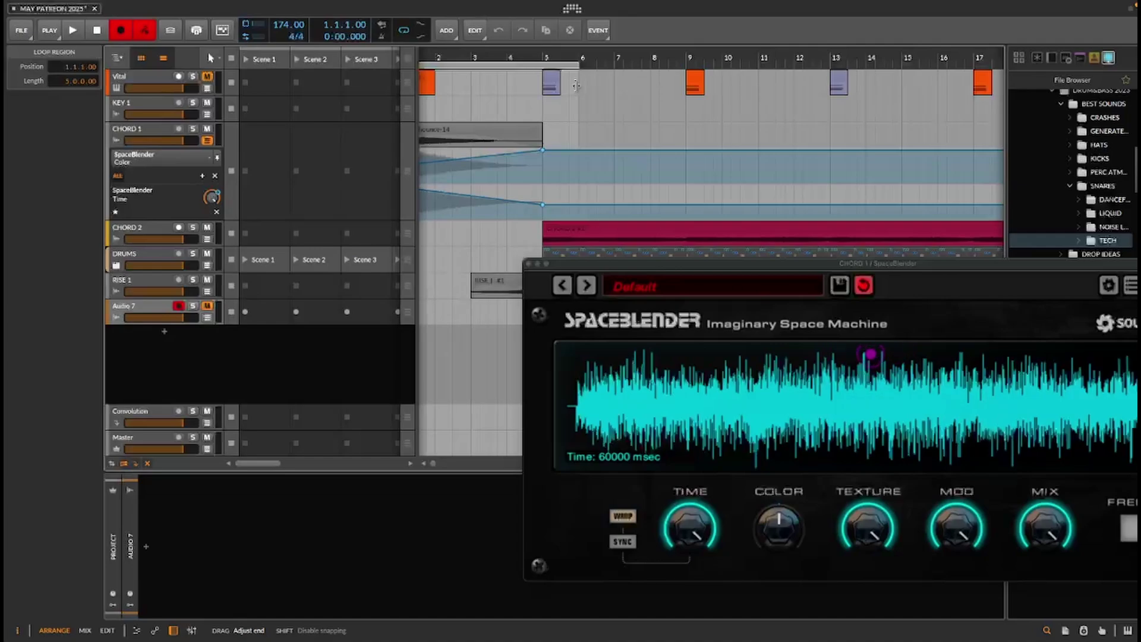
pyautogui.moveTo(568, 66); pyautogui.dragTo(572, 59)
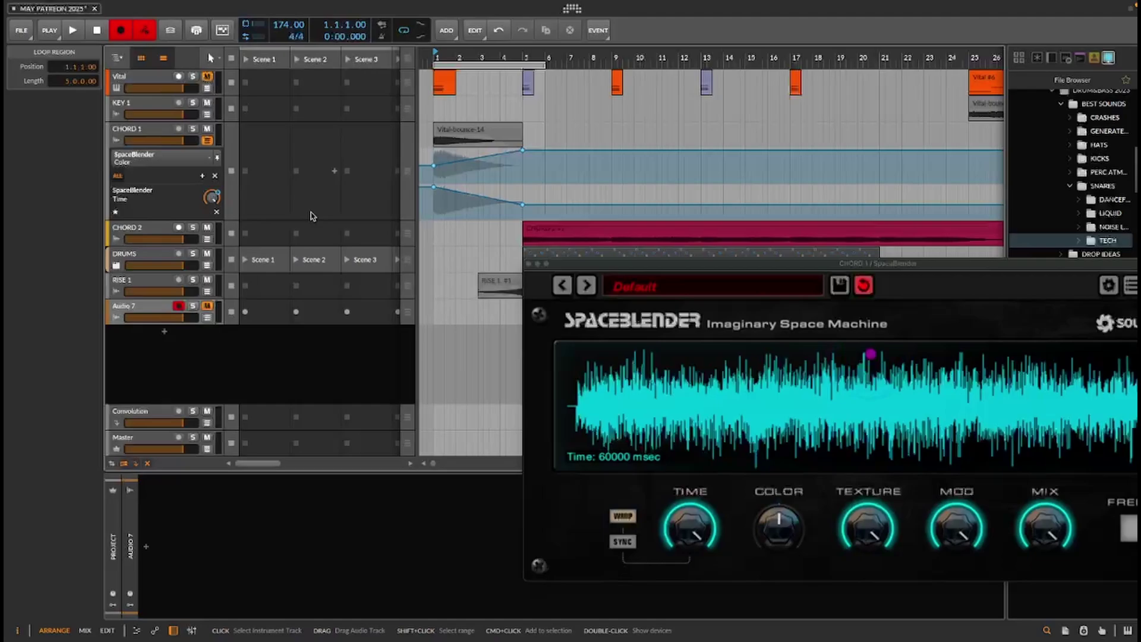
# Record looped takes of CHORD 1's SpaceBlender output onto Audio 7 and open the recorded clip in the editor.
pyautogui.click(72, 31)
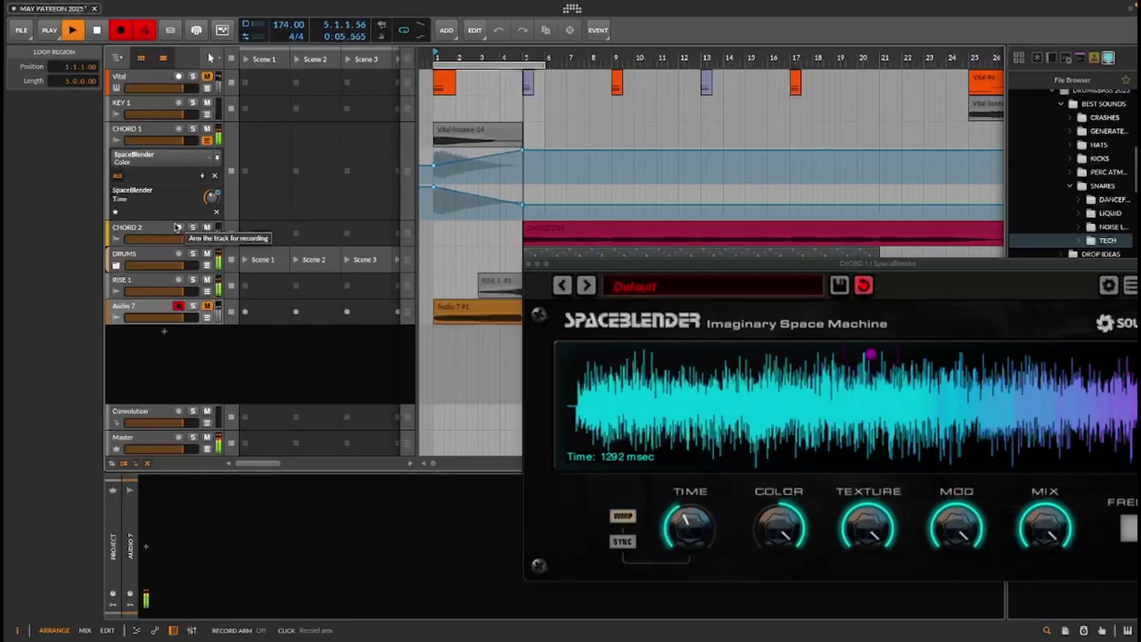
pyautogui.press('space')
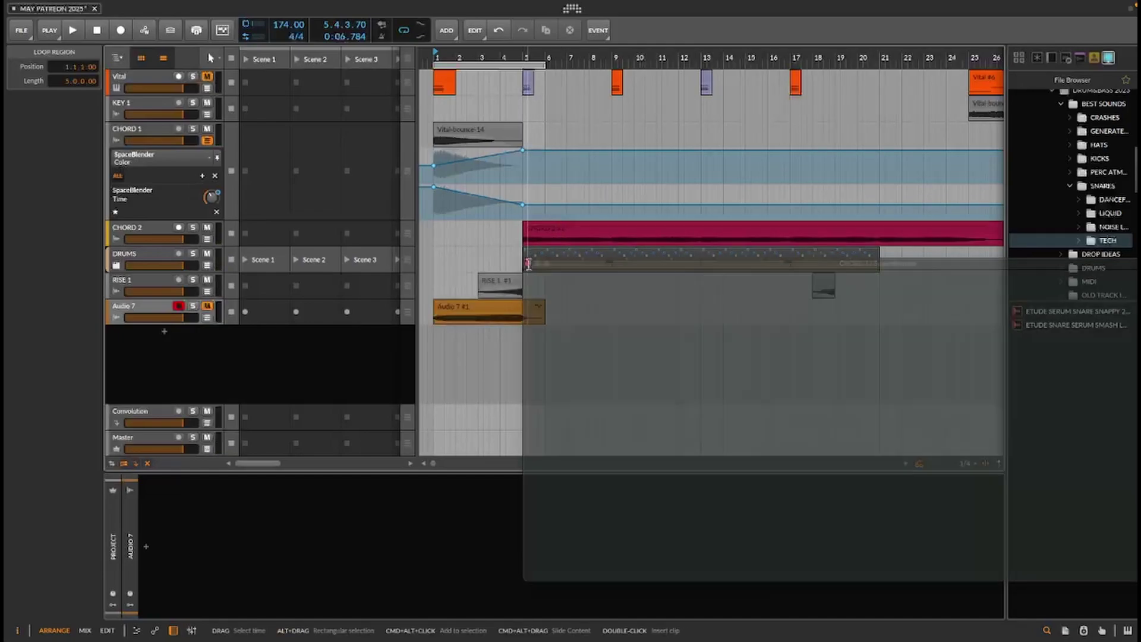
pyautogui.click(493, 312)
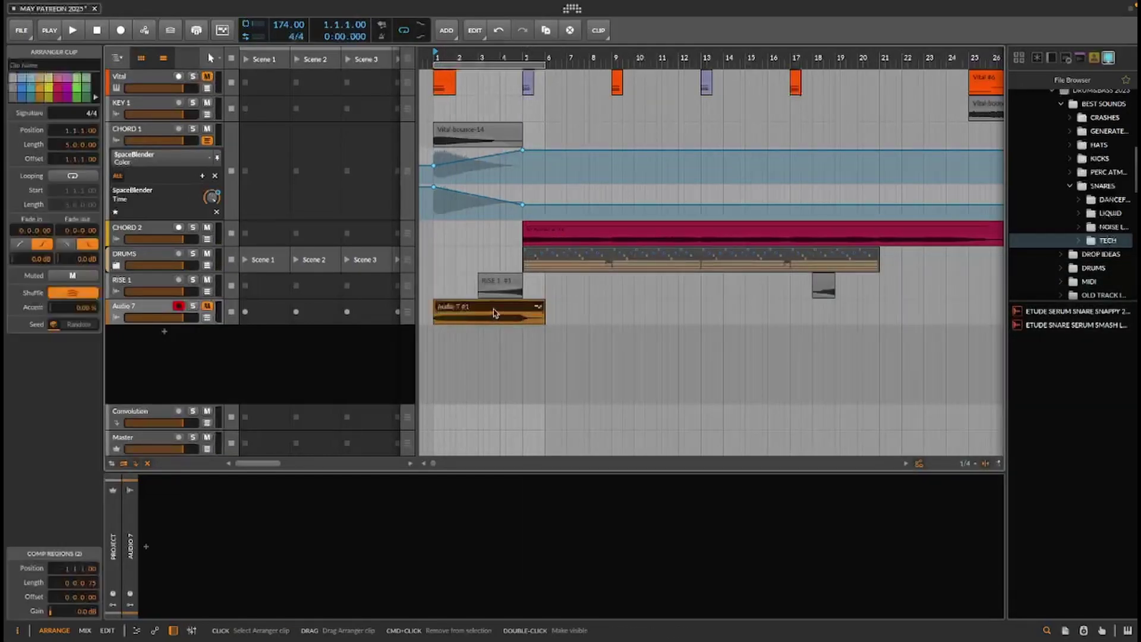
pyautogui.doubleClick(457, 307)
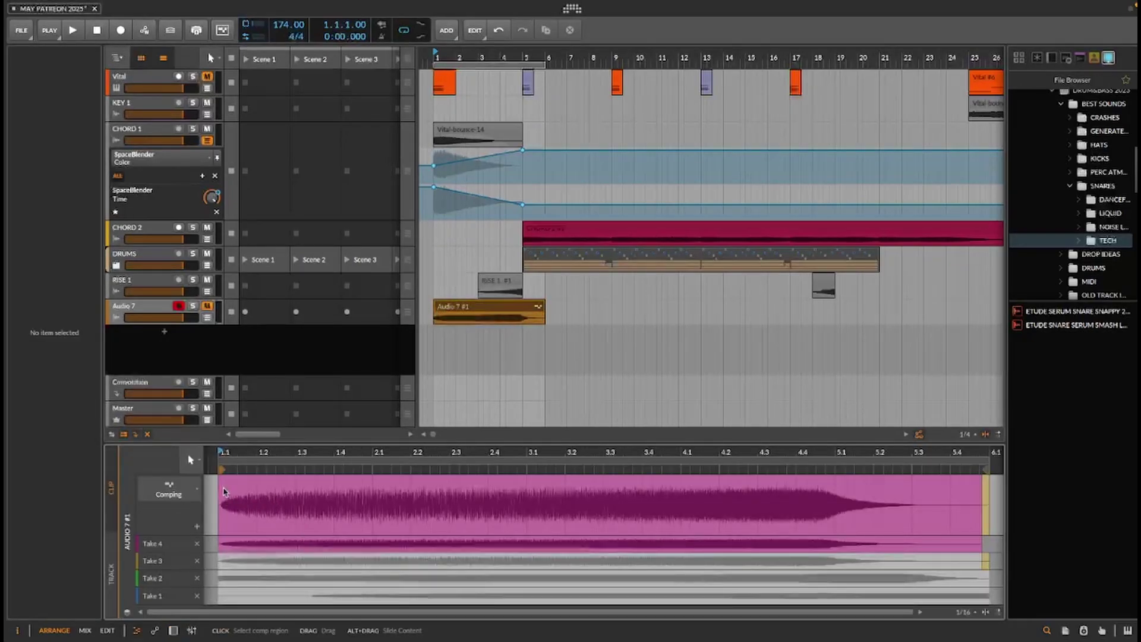
# Assign the short region at the comp's end to Take 4, and remove Take 1 and Take 2.
pyautogui.click(989, 563)
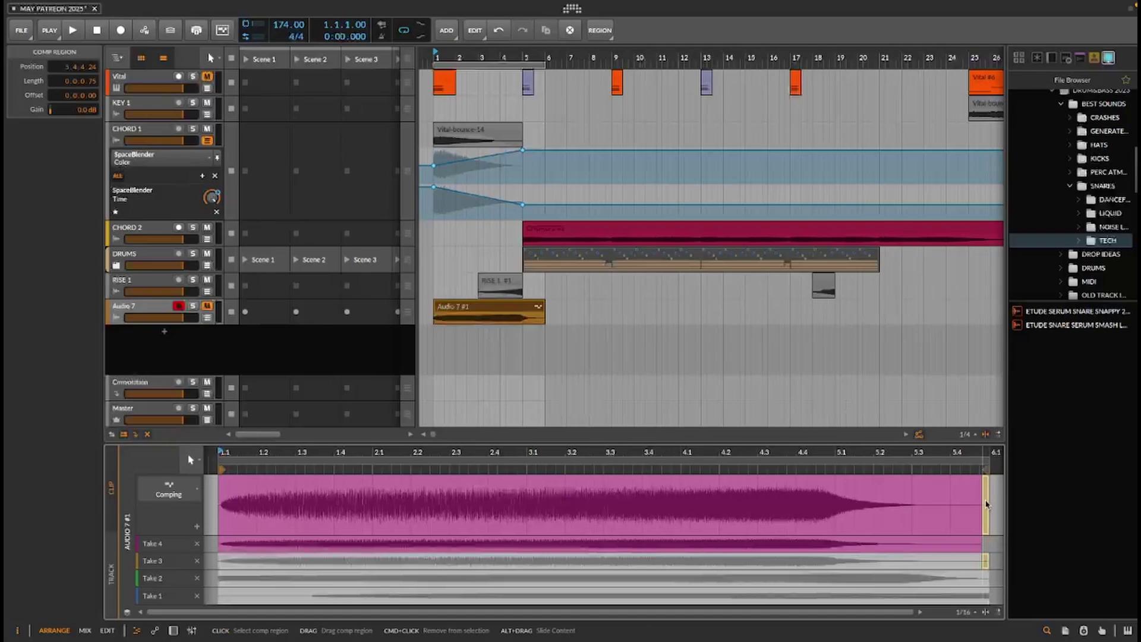
pyautogui.click(986, 496)
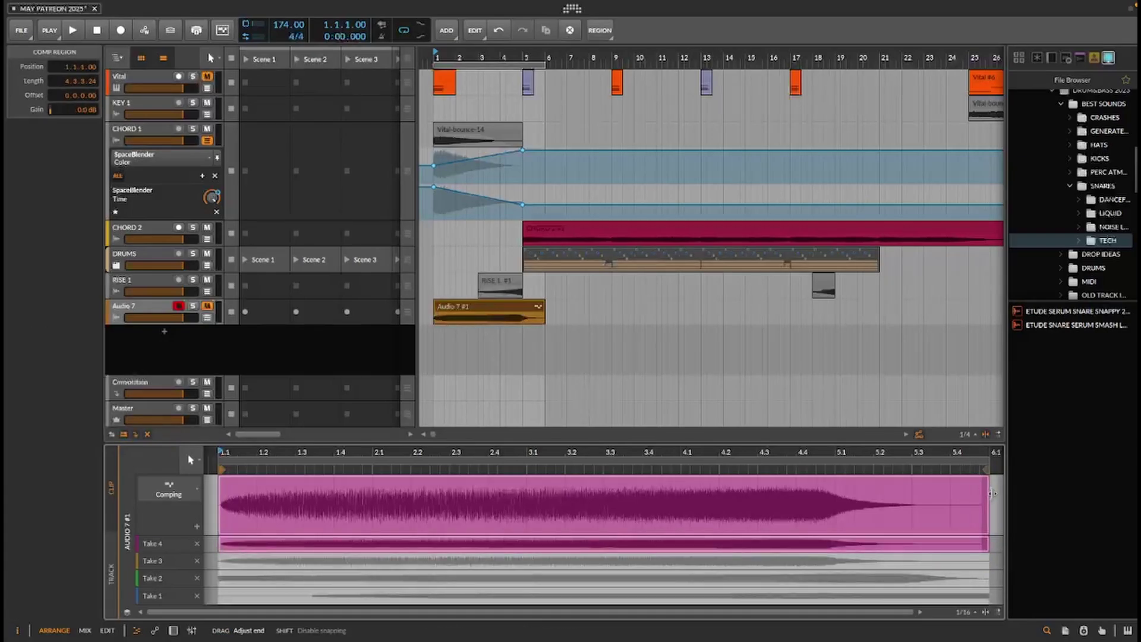
pyautogui.click(992, 511)
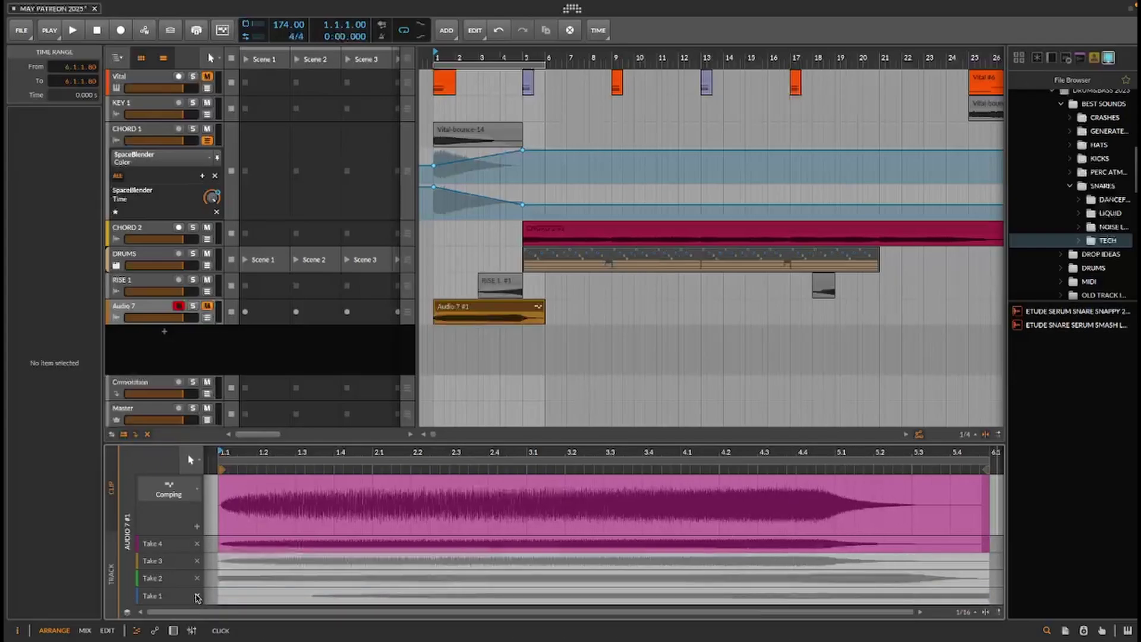
pyautogui.click(197, 595)
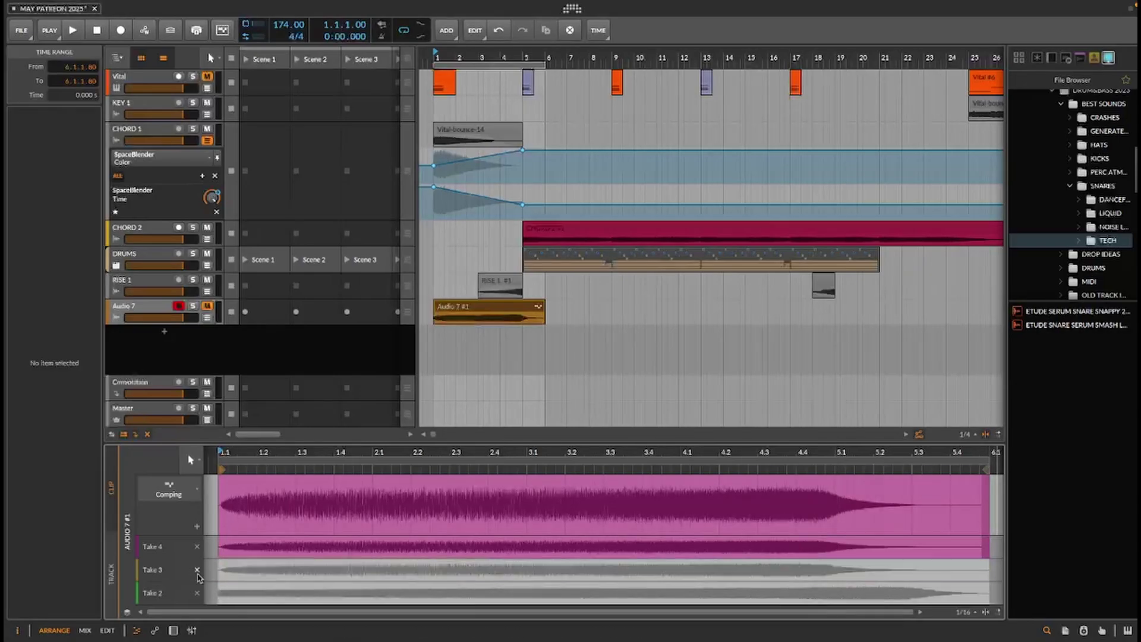
pyautogui.click(197, 593)
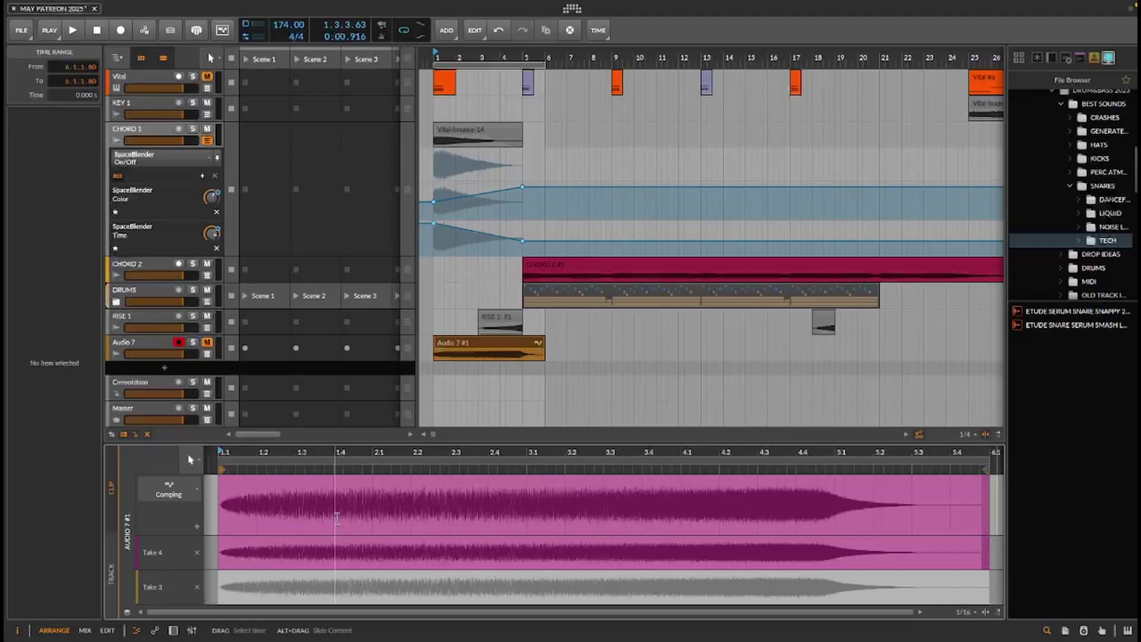
# Try Take 3 across the whole comp, undo that choice, and switch the clip editor to audio events.
pyautogui.click(301, 581)
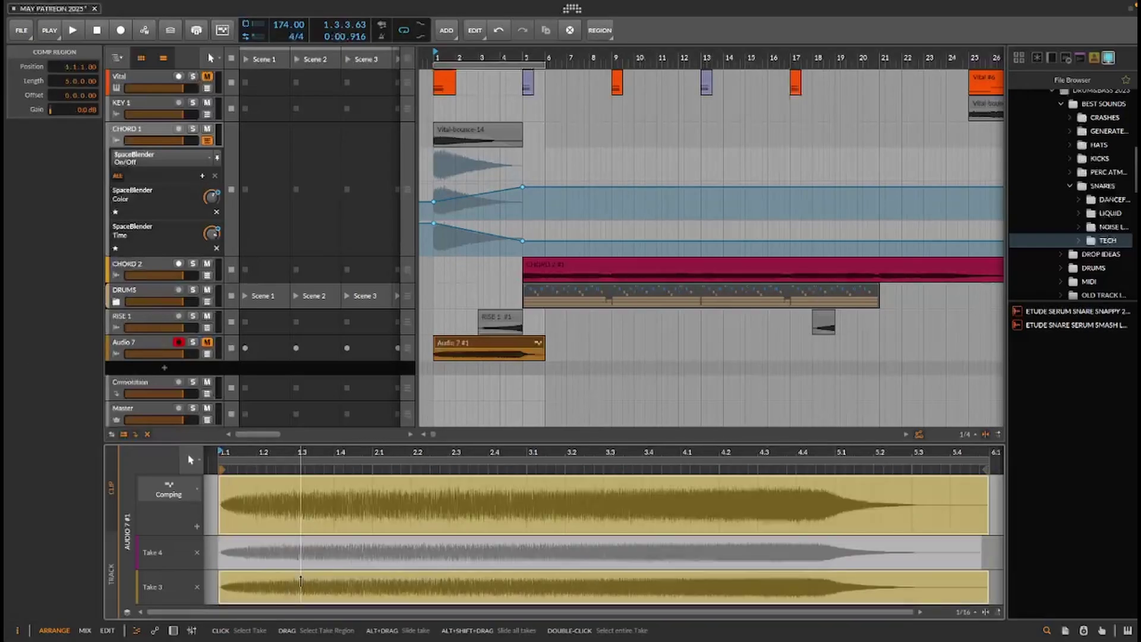
pyautogui.hotkey('ctrl', 'z')
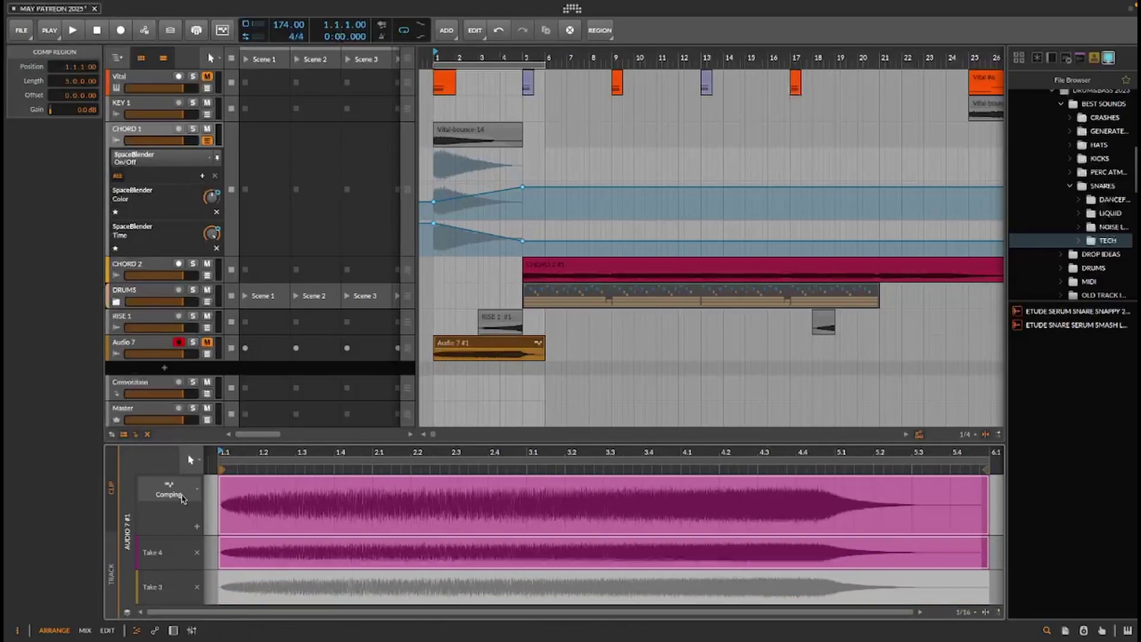
pyautogui.click(193, 492)
pyautogui.click(170, 509)
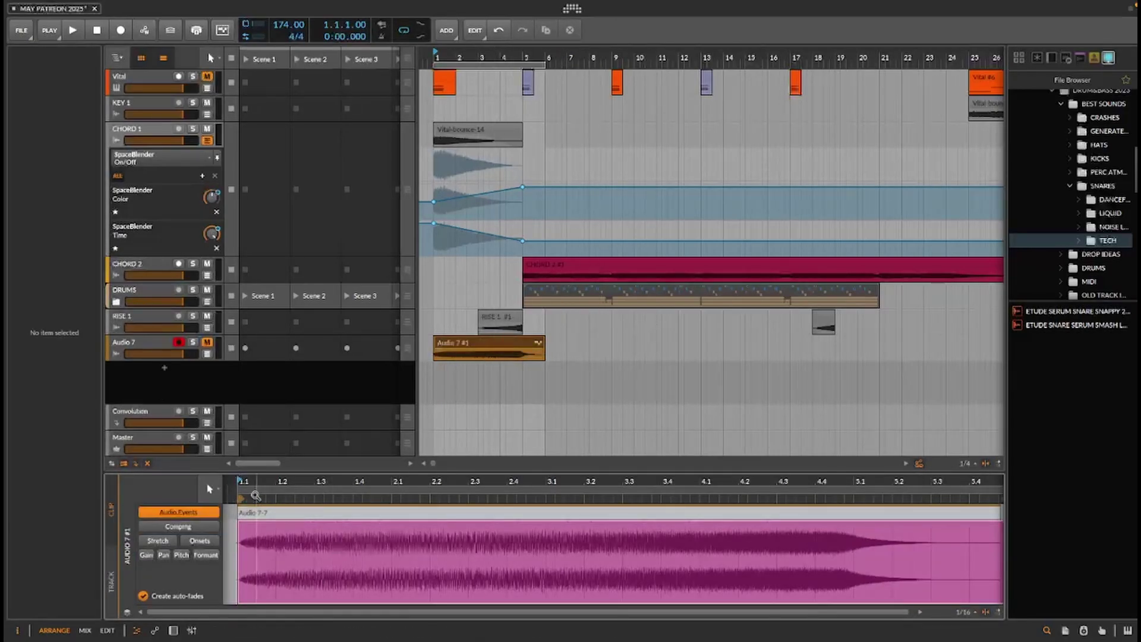
# Extend the Audio 7 clip and its audio event back to bar -5, and split the event at bar 1.
pyautogui.moveTo(255, 495); pyautogui.dragTo(446, 499)
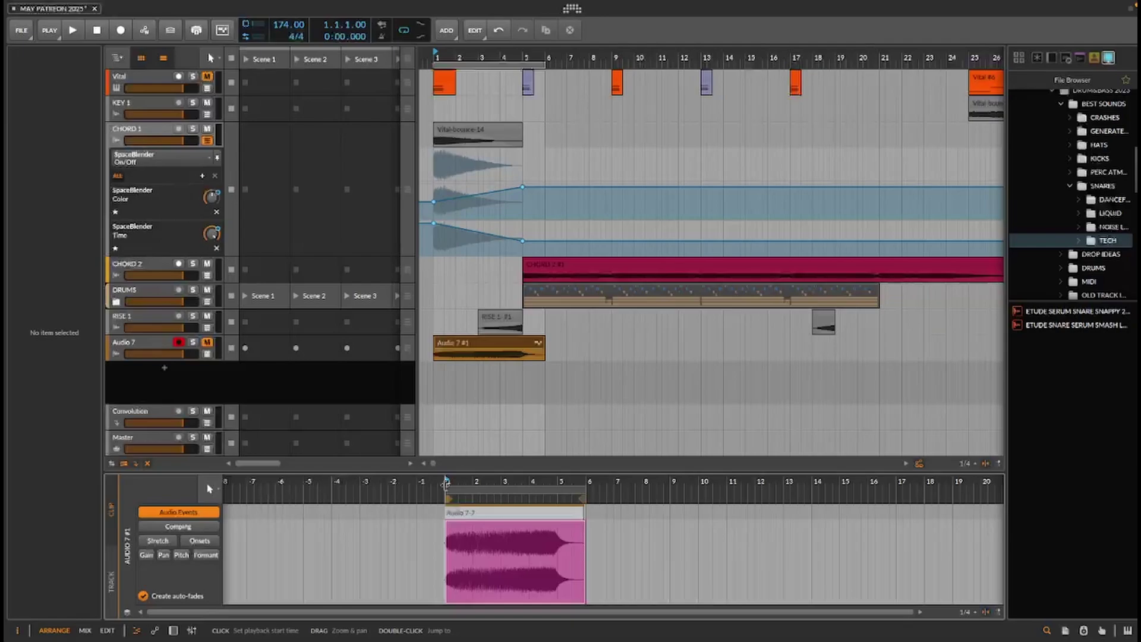
pyautogui.moveTo(447, 526); pyautogui.dragTo(304, 531)
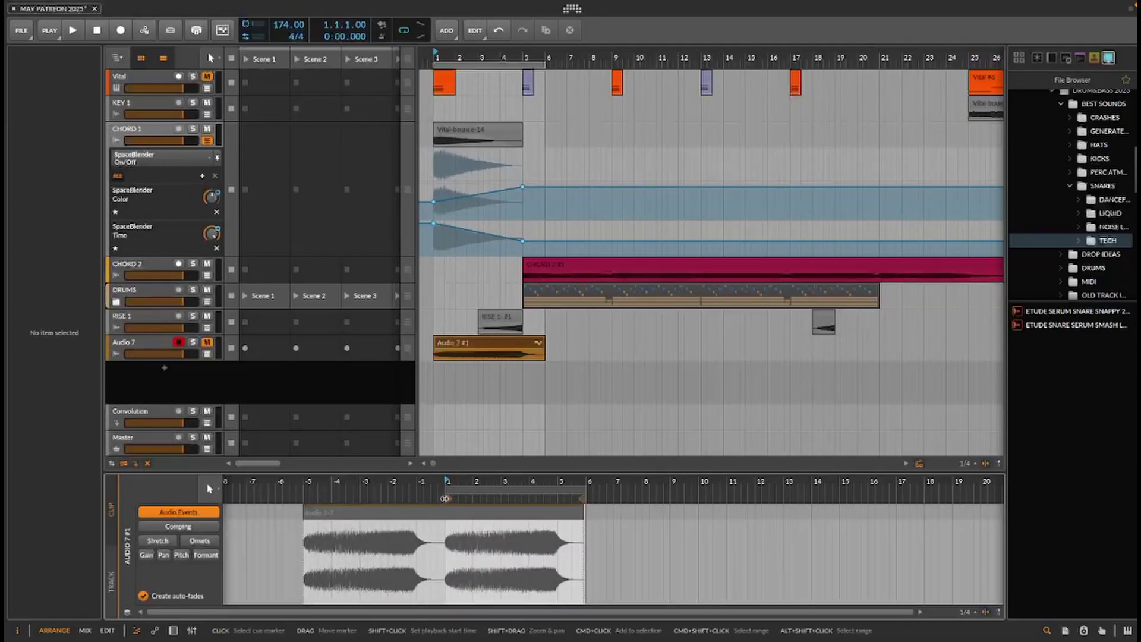
pyautogui.click(514, 344)
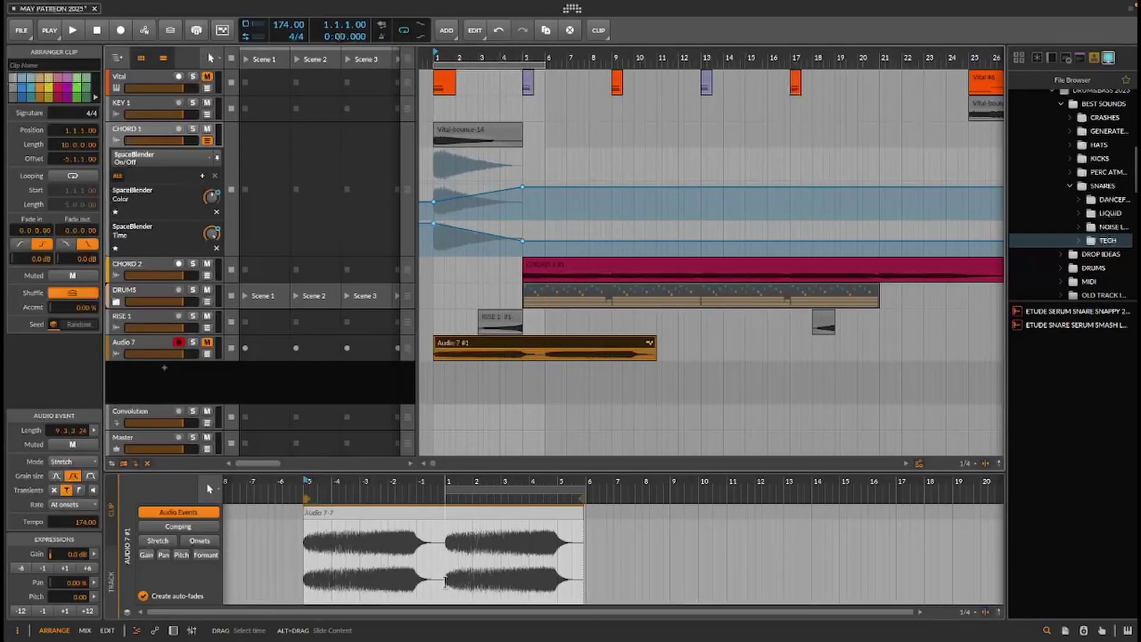
pyautogui.click(445, 581)
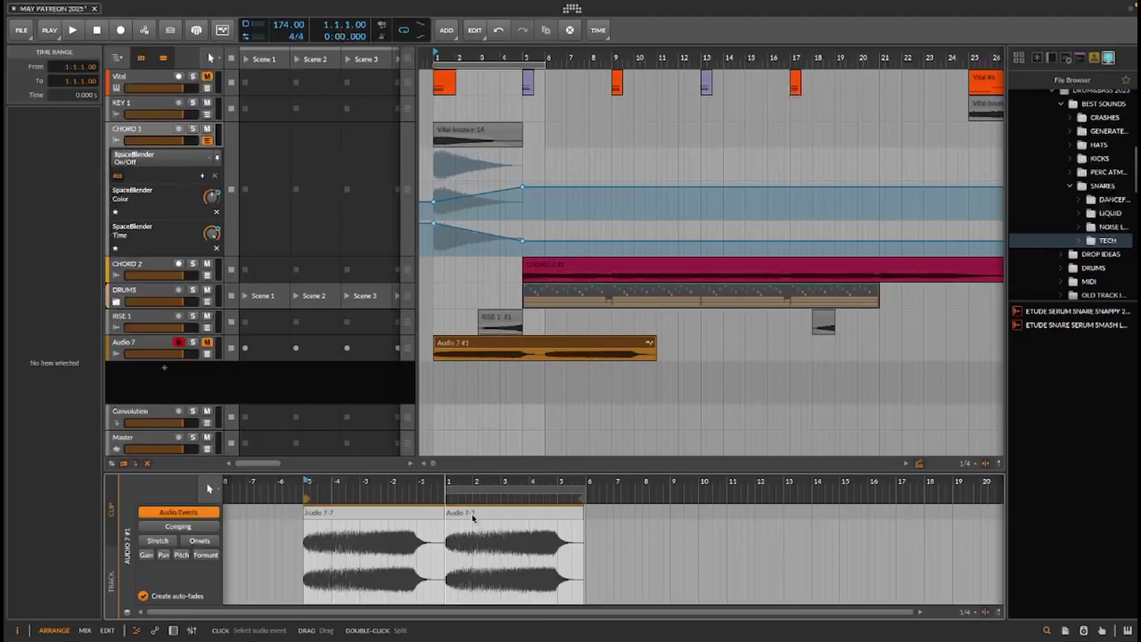
# Move the two split audio events onto Audio 7 as separate clips at bars 14 and 21, and delete the emptied clip.
pyautogui.click(572, 535)
pyautogui.click(374, 511)
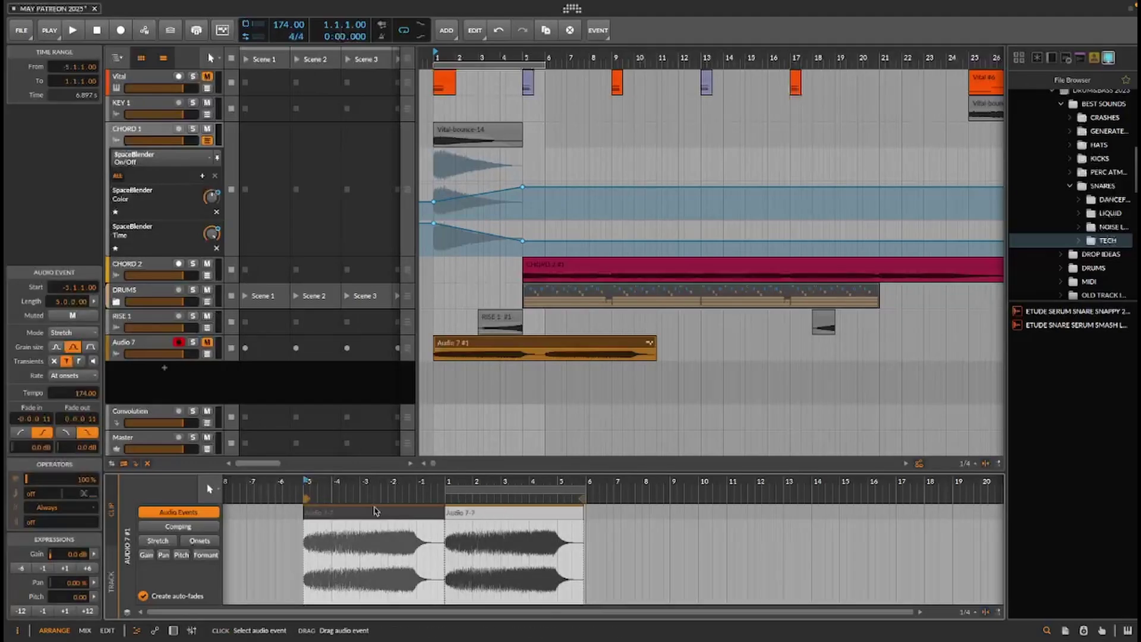
pyautogui.moveTo(340, 512); pyautogui.dragTo(731, 355)
pyautogui.click(651, 351)
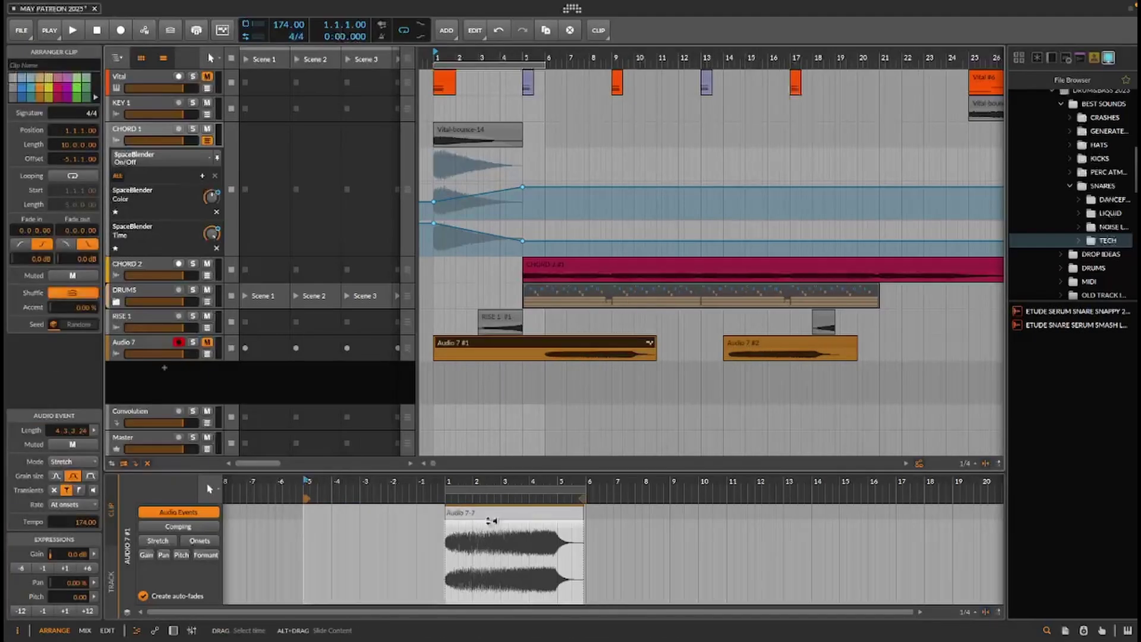
pyautogui.click(492, 510)
pyautogui.moveTo(492, 510); pyautogui.dragTo(915, 355)
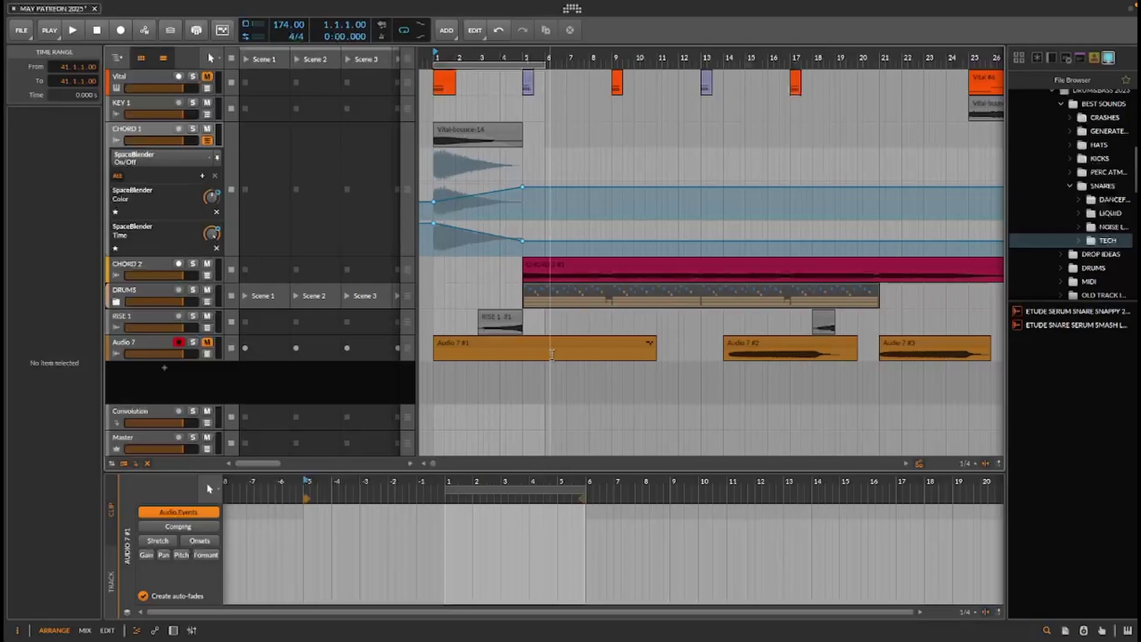
pyautogui.click(552, 349)
pyautogui.press('Delete')
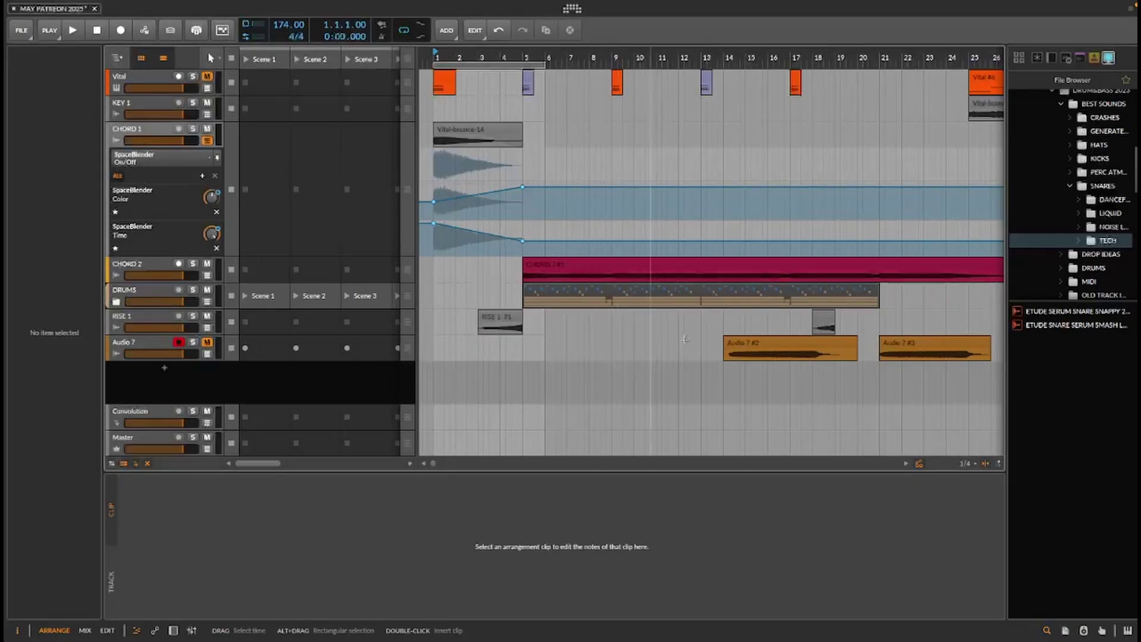
# Trim the empty start and end of the bar 14 clip on Audio 7 so it lasts 5 bars.
pyautogui.click(752, 346)
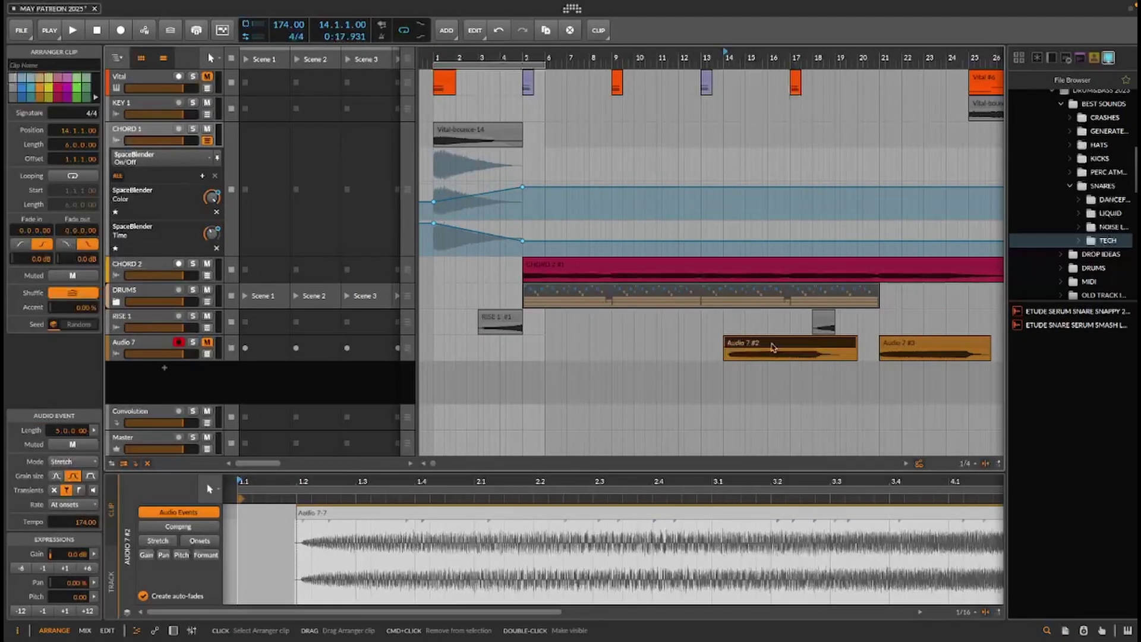
pyautogui.moveTo(751, 346); pyautogui.dragTo(741, 356)
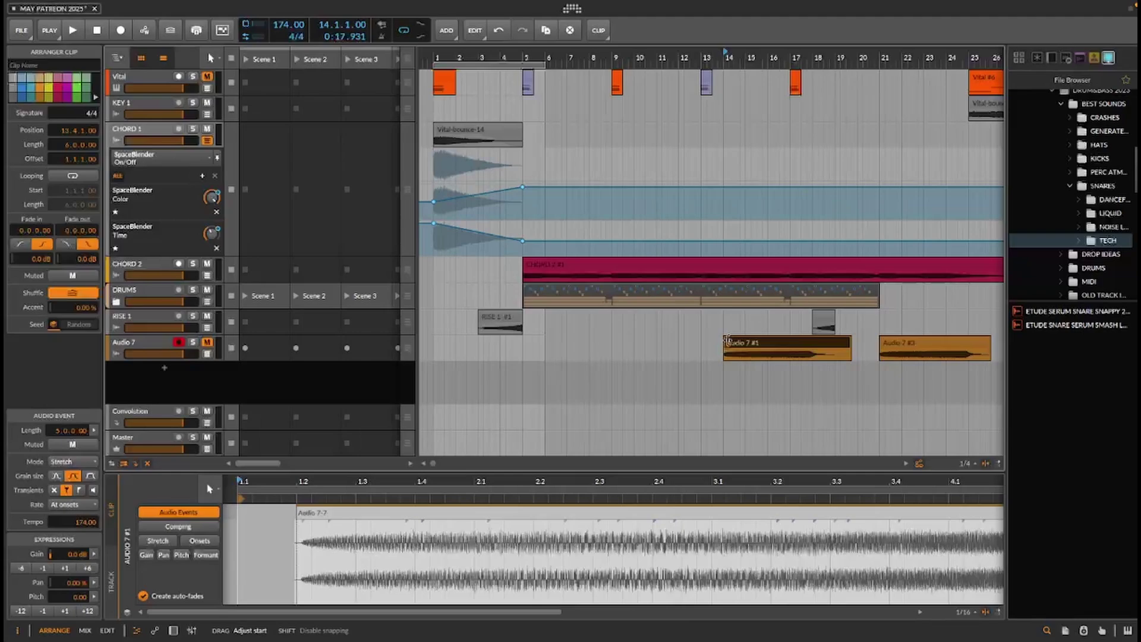
pyautogui.moveTo(849, 343); pyautogui.dragTo(824, 367)
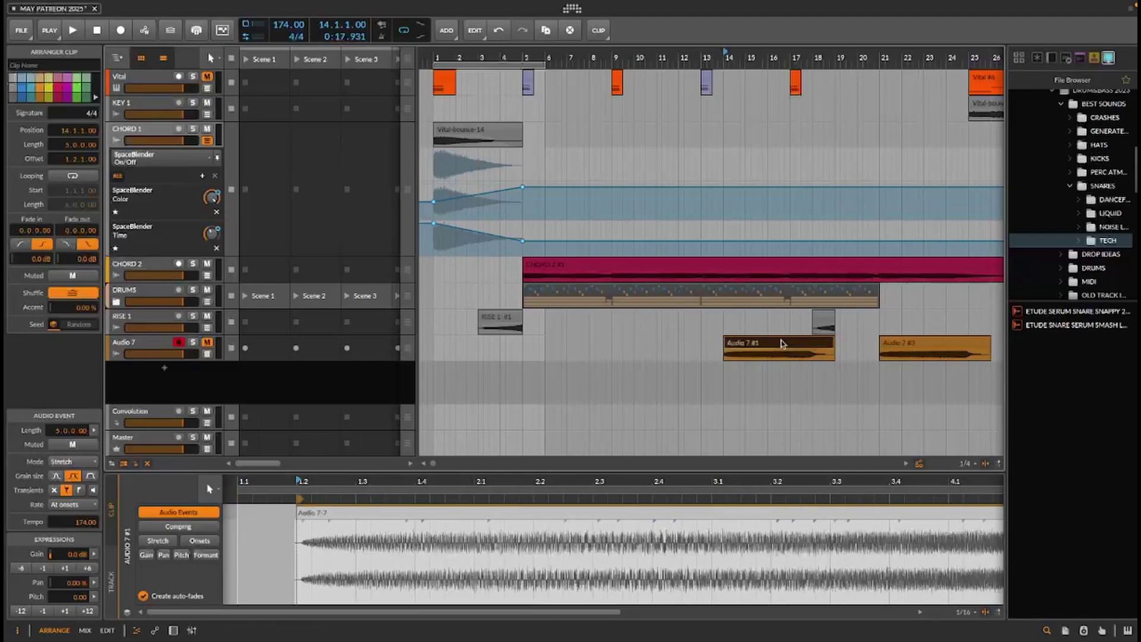
# Move the trimmed clip to bar 1 on Audio 7, and the bar 21 clip to bar 1 on a new track below.
pyautogui.moveTo(783, 344); pyautogui.dragTo(492, 351)
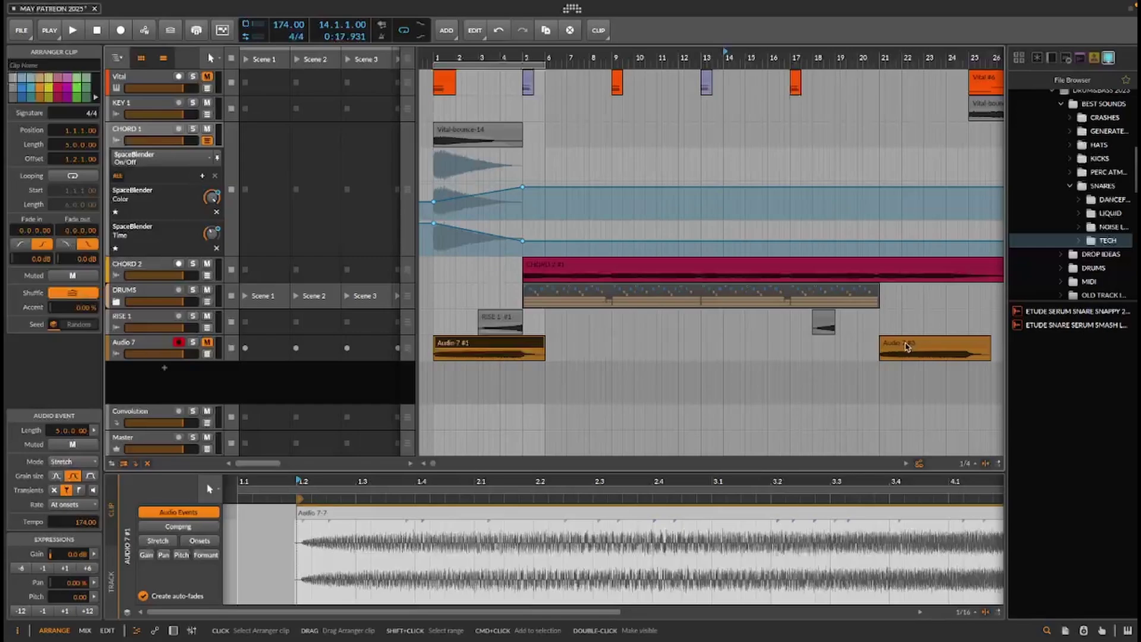
pyautogui.moveTo(906, 347); pyautogui.dragTo(470, 381)
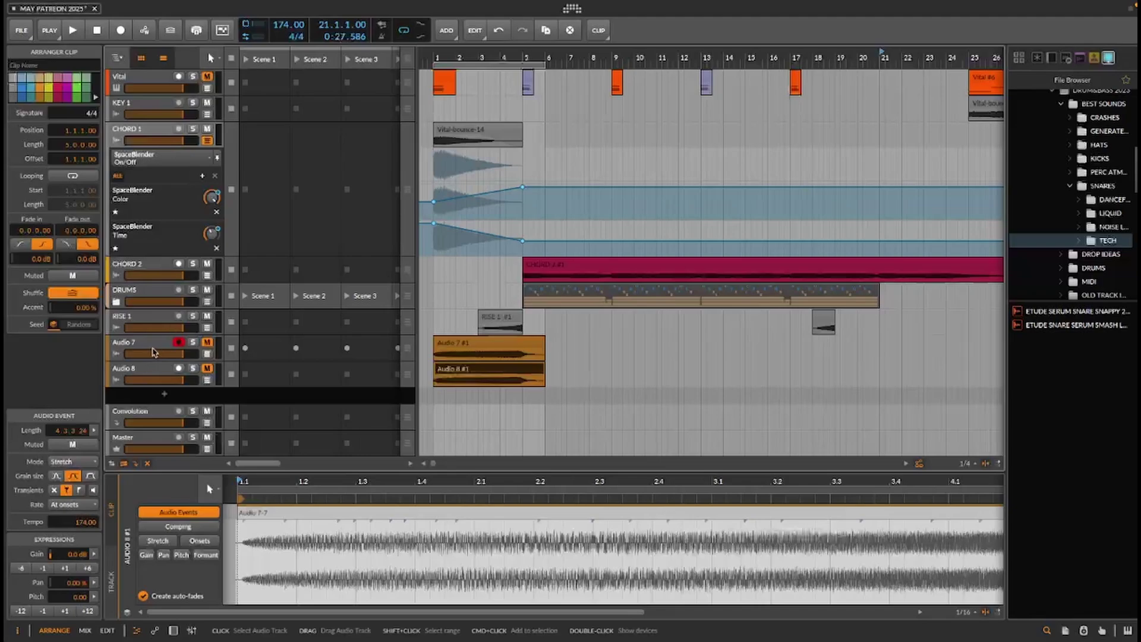
# Unmute Audio 7, hide the automation lanes, and play Audio 7 and Audio 8 soloed in turn to compare the takes.
pyautogui.click(152, 345)
pyautogui.click(208, 343)
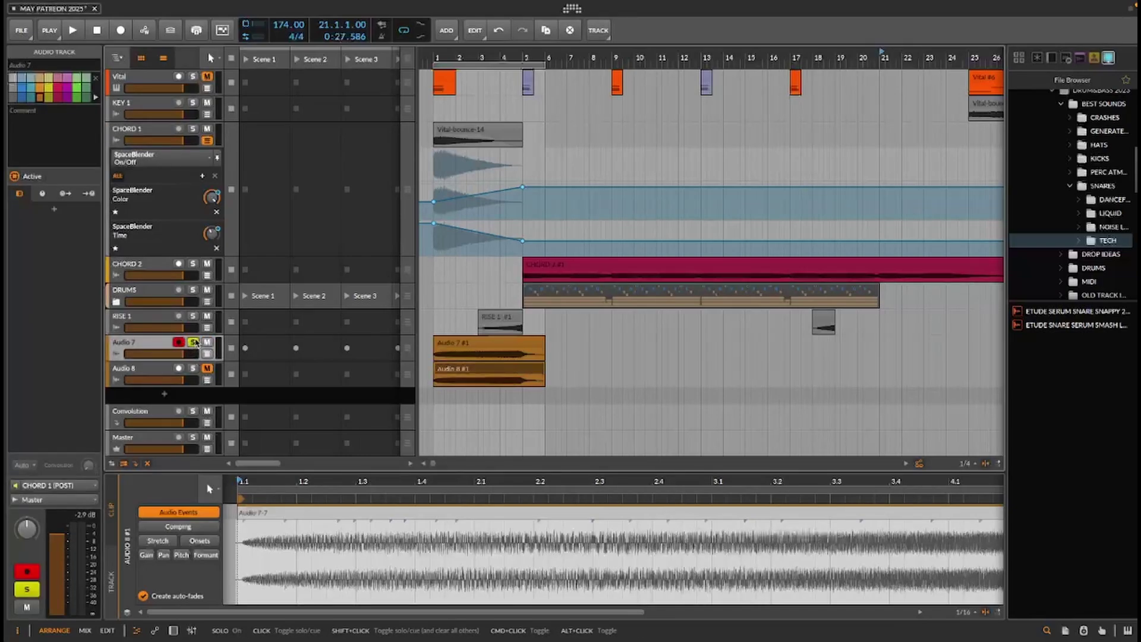
pyautogui.press('a')
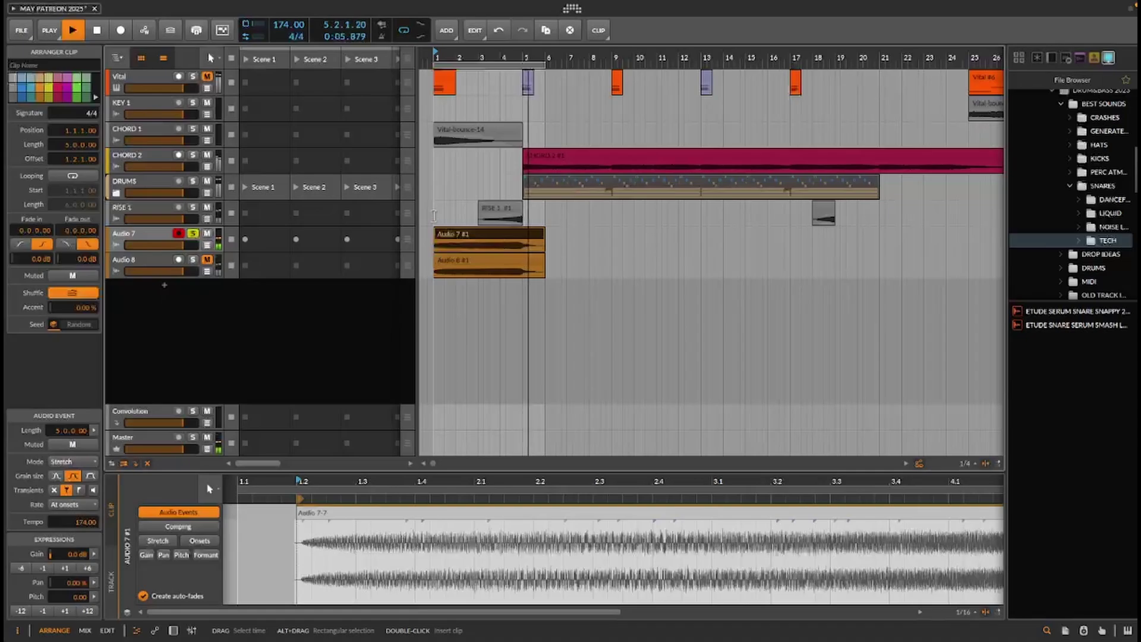
pyautogui.press('space')
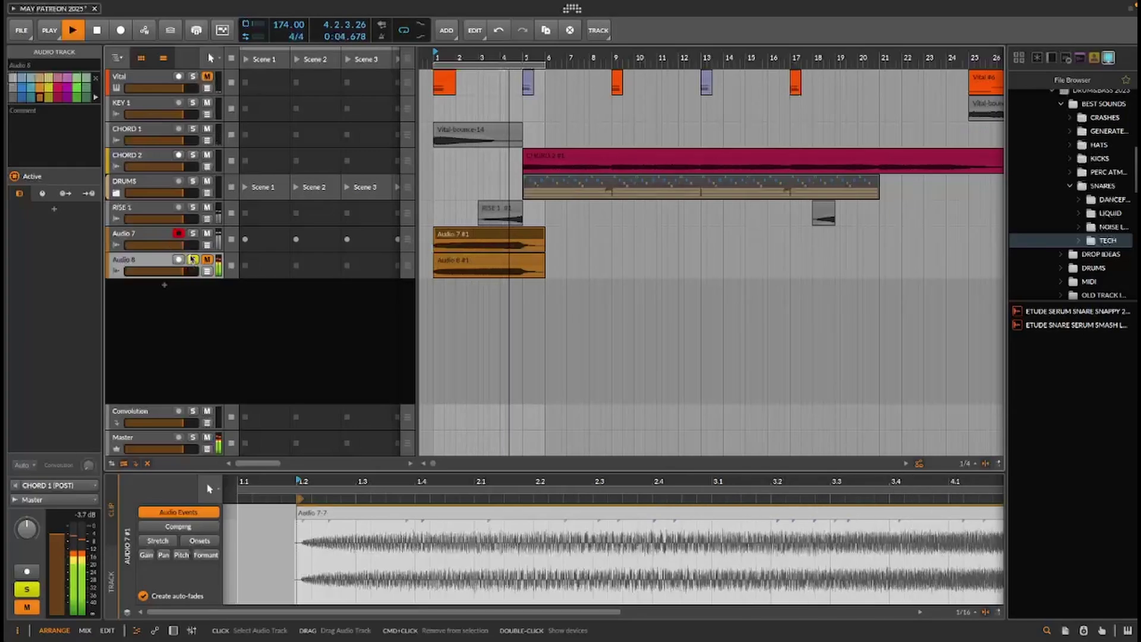
pyautogui.click(192, 259)
pyautogui.press('space')
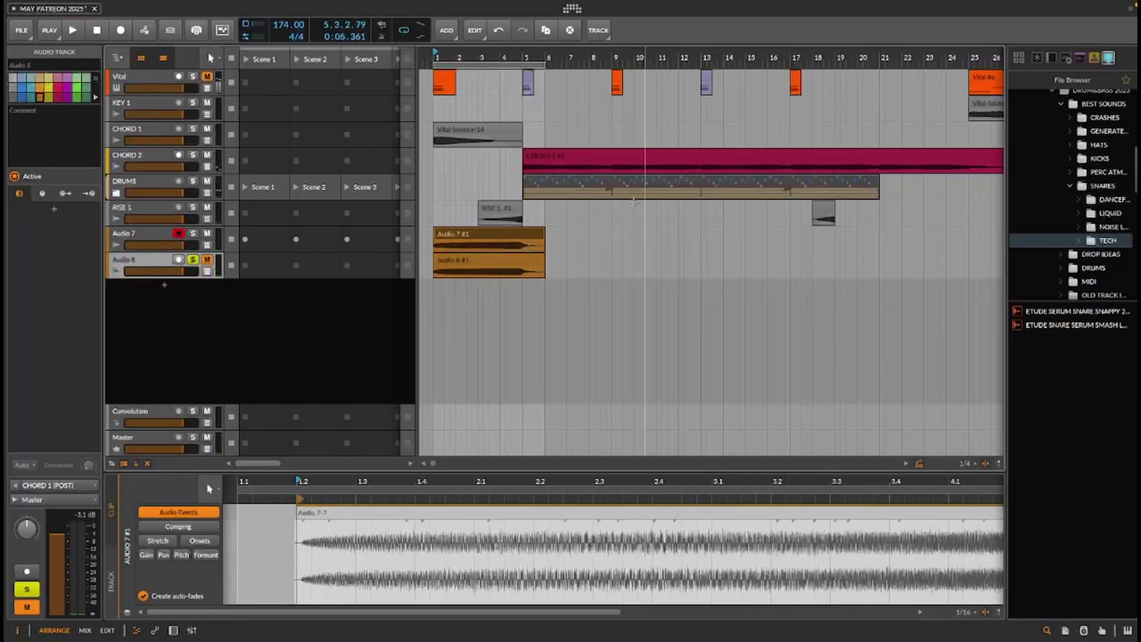
# Add long fade-ins to the clips on Audio 7 and Audio 8, making Audio 8's fade about 4 bars.
pyautogui.click(485, 265)
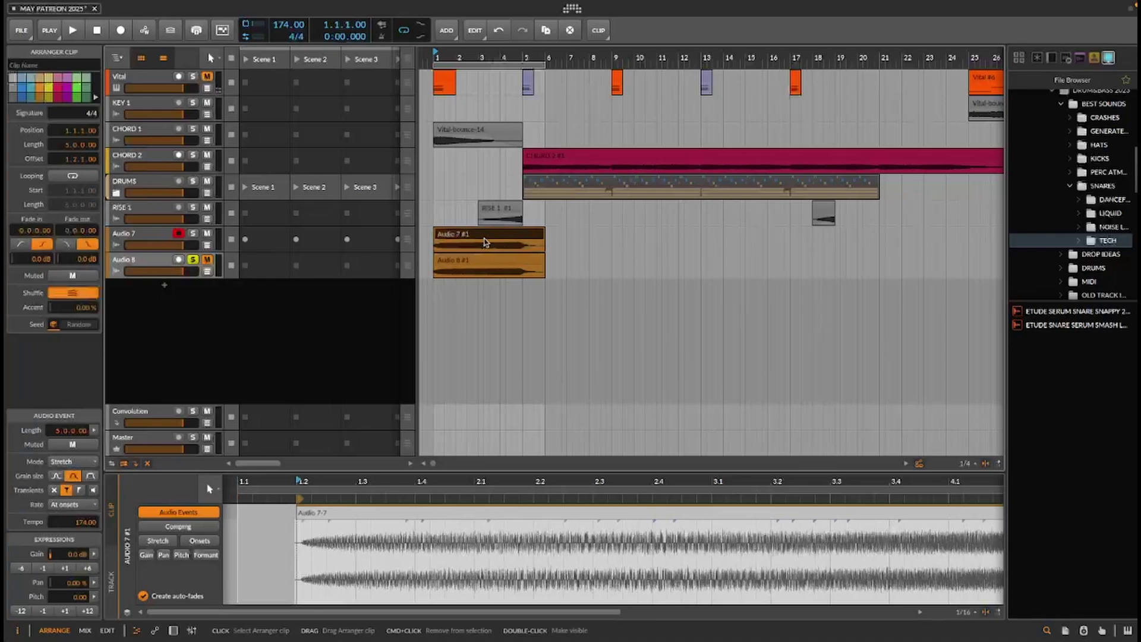
pyautogui.click(459, 264)
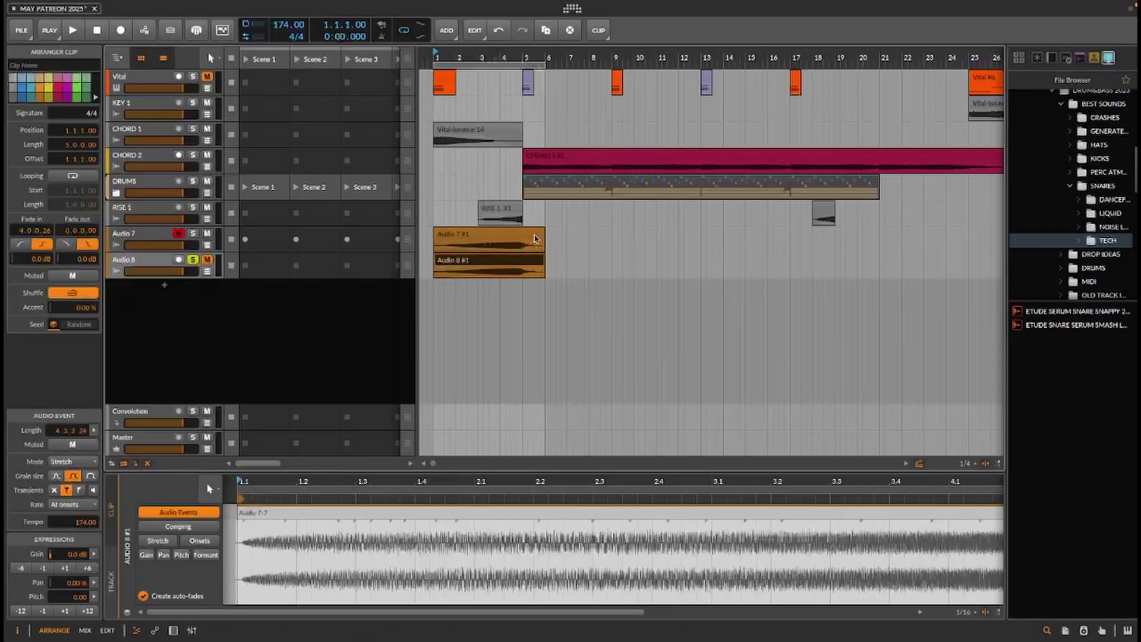
# Shorten the Audio 7 and Audio 8 clips to 4 bars so they end at bar 5, where the CHORD 2 clip starts.
pyautogui.moveTo(544, 236); pyautogui.dragTo(524, 261)
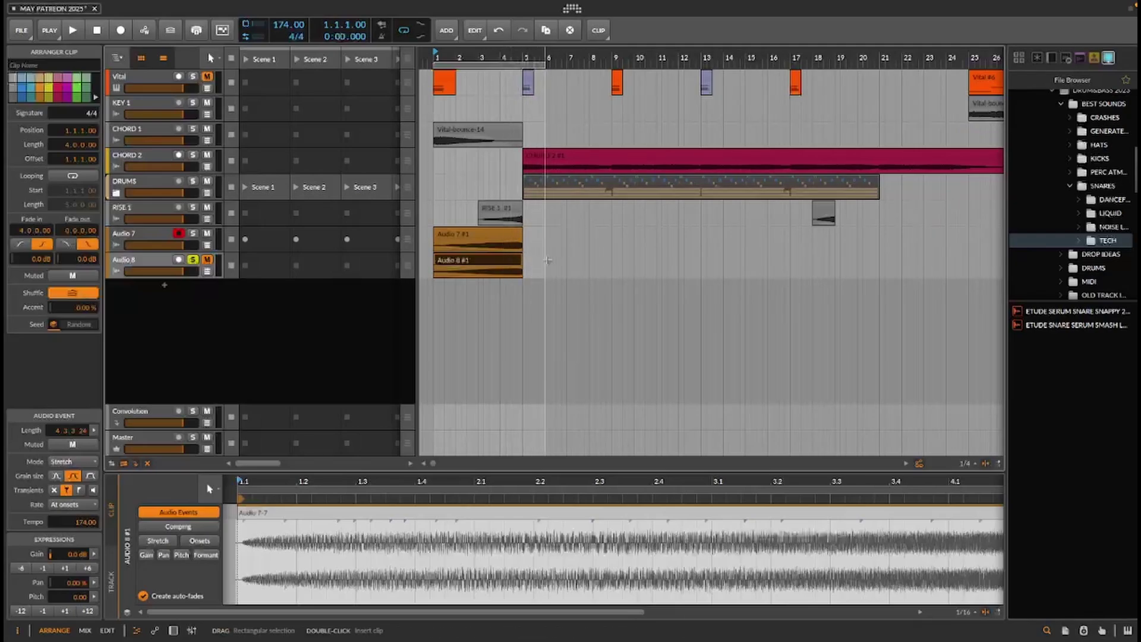
pyautogui.moveTo(521, 69); pyautogui.dragTo(555, 83)
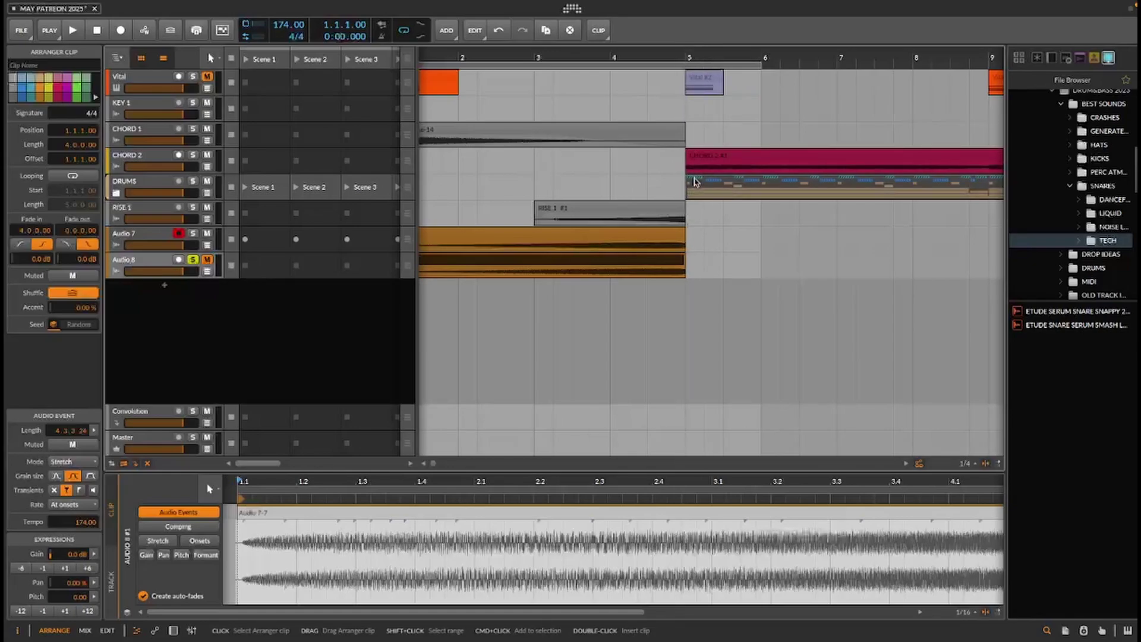
pyautogui.click(694, 181)
pyautogui.click(697, 159)
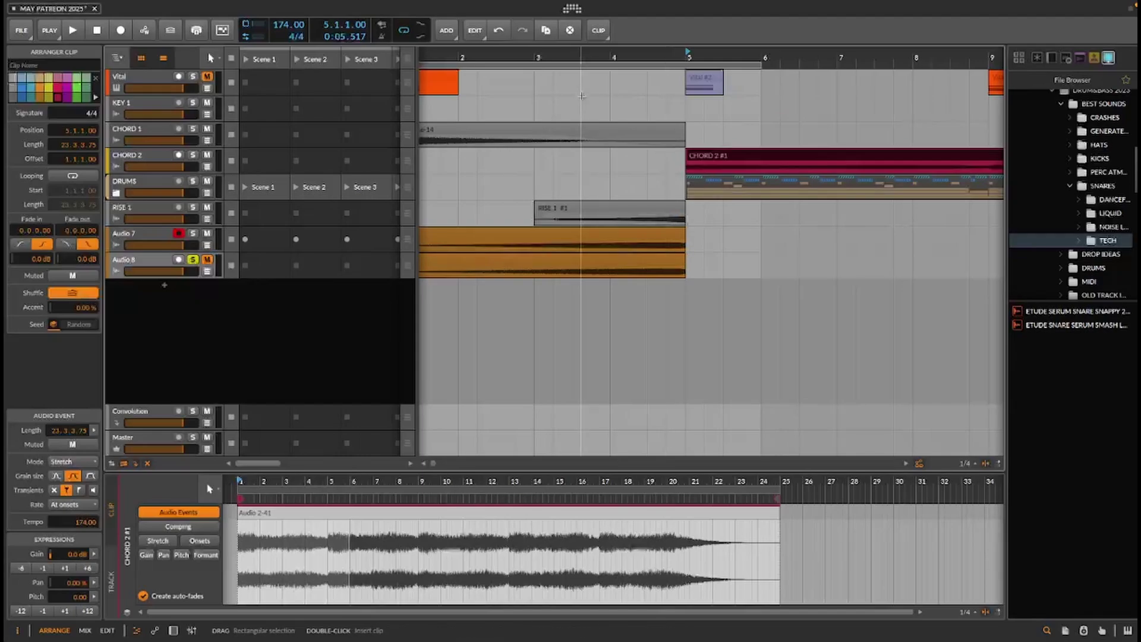
pyautogui.scroll(-3, 555, 178)
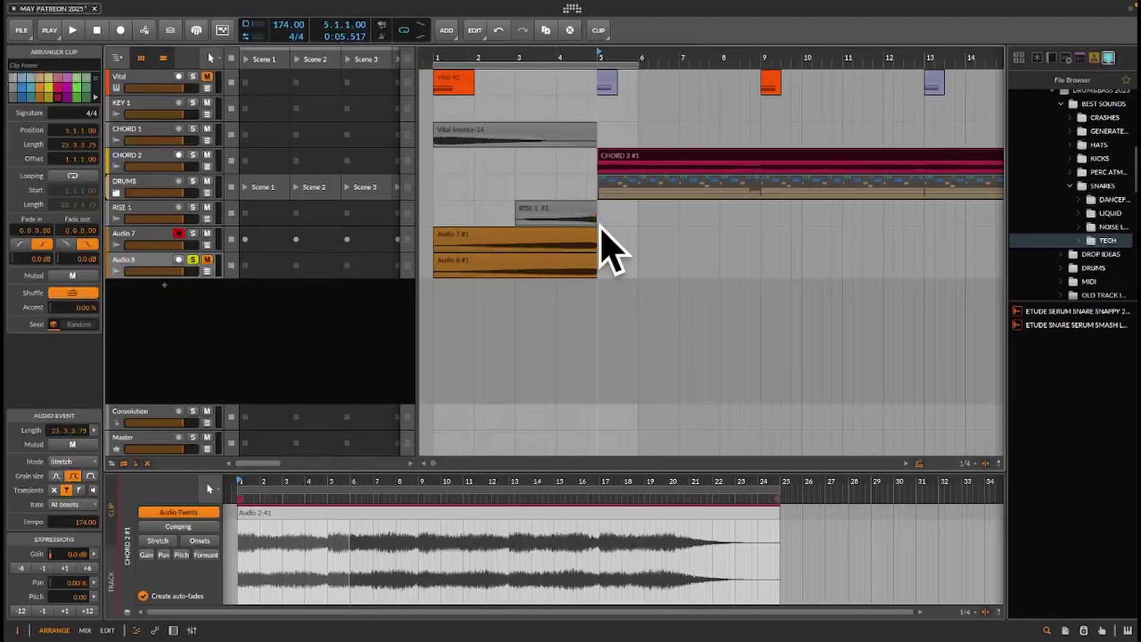
pyautogui.click(594, 257)
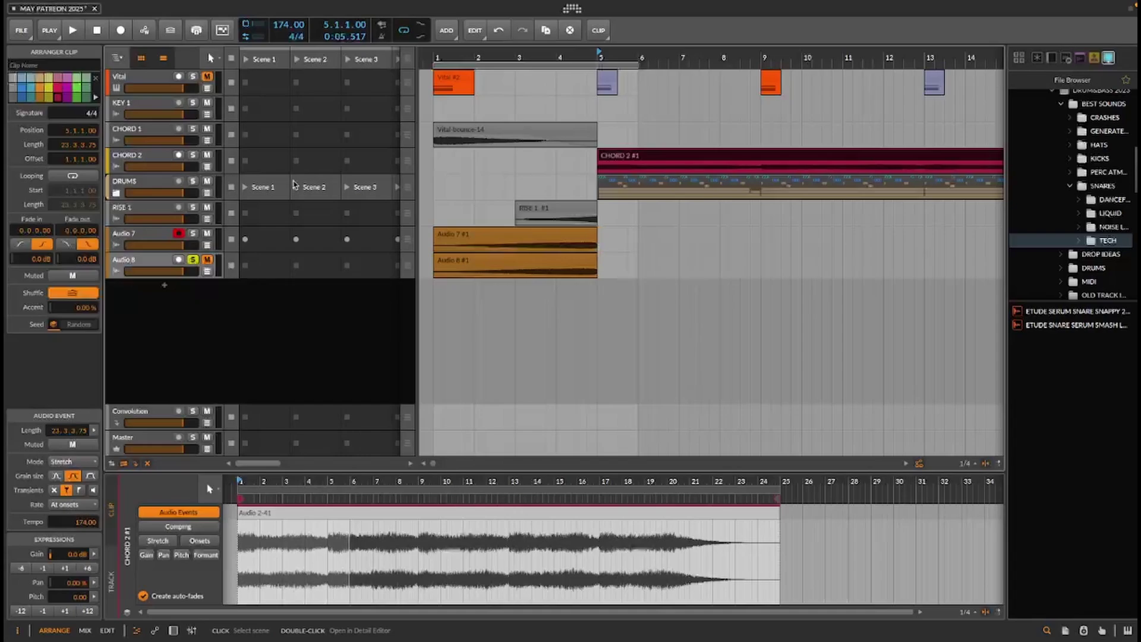
# Solo CHORD 2 and DRUMS together with Audio 8, and play from bar 1 to hear the riser lead into the chords.
pyautogui.click(191, 155)
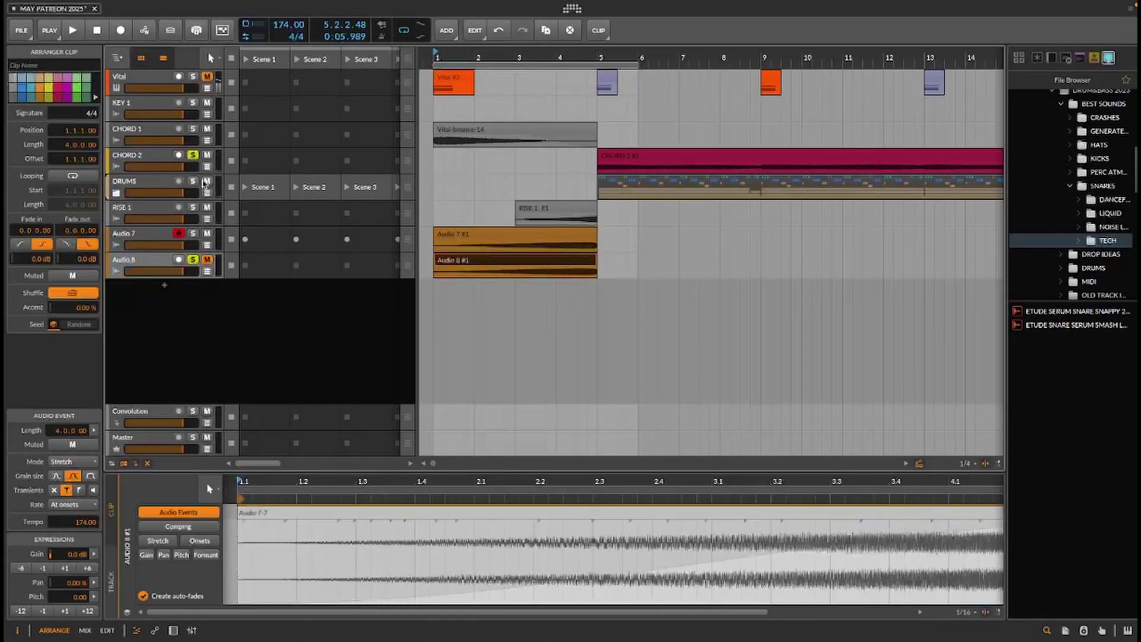
pyautogui.click(192, 182)
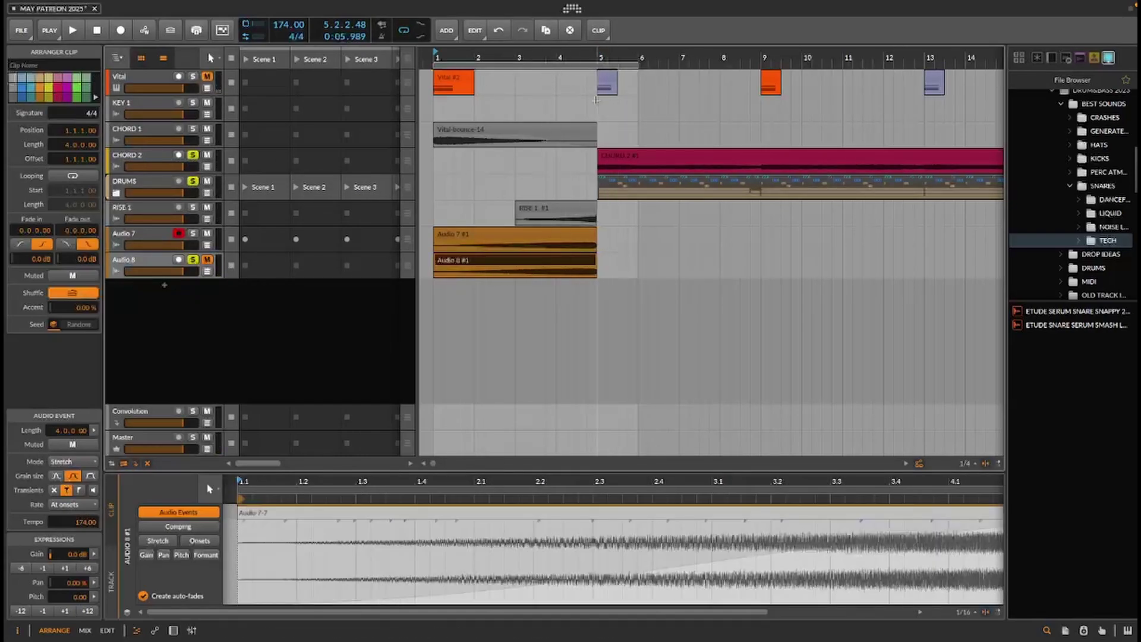
pyautogui.click(649, 155)
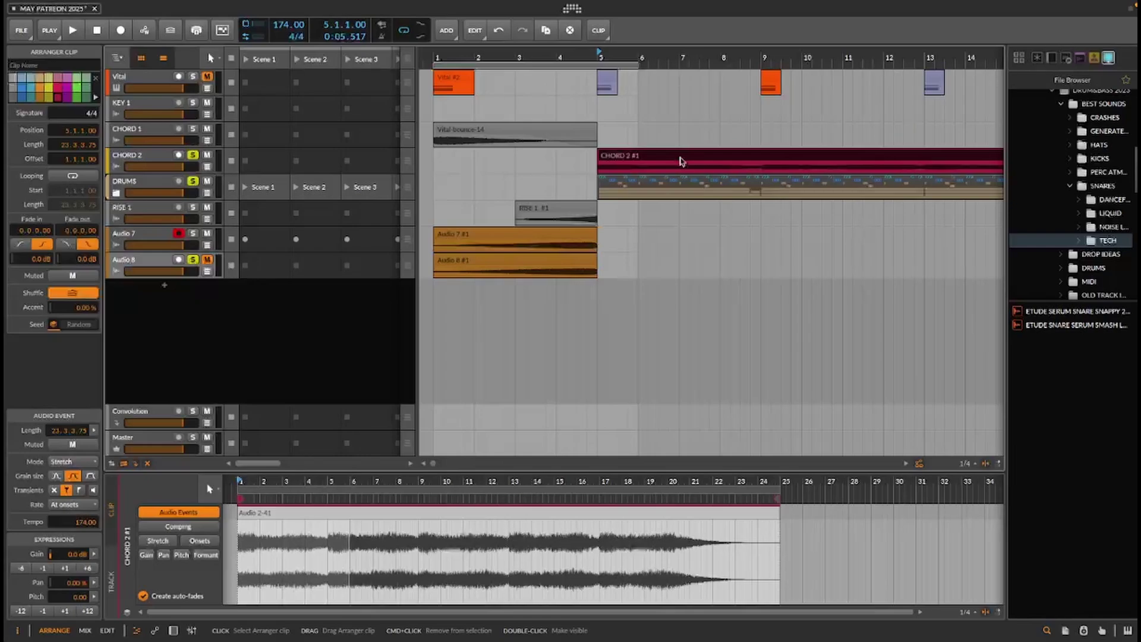
pyautogui.click(448, 60)
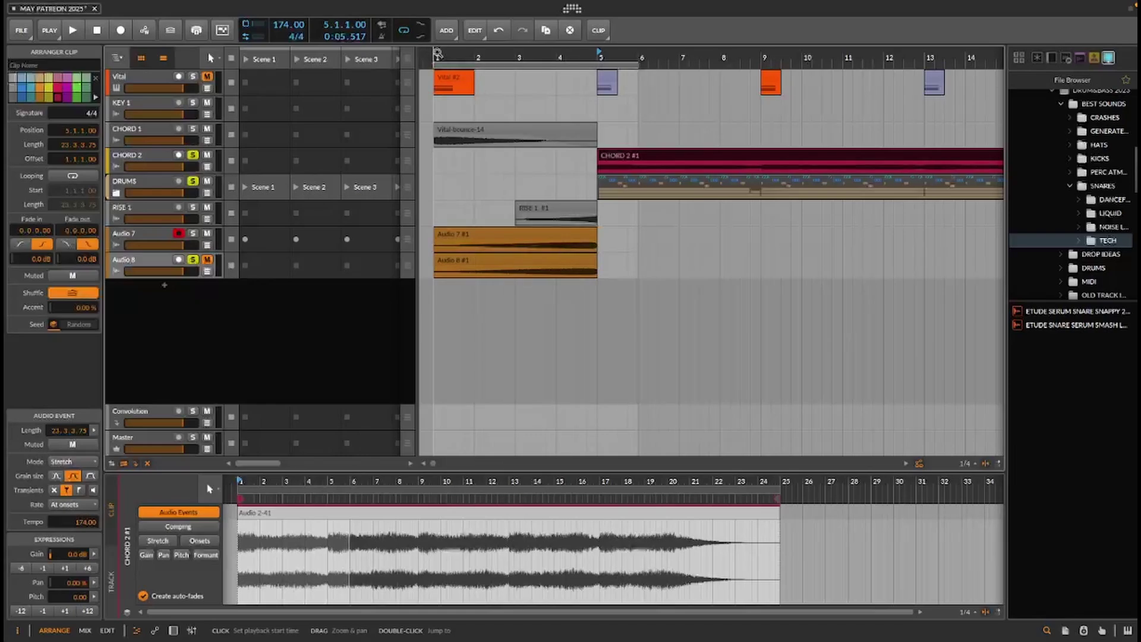
pyautogui.press('space')
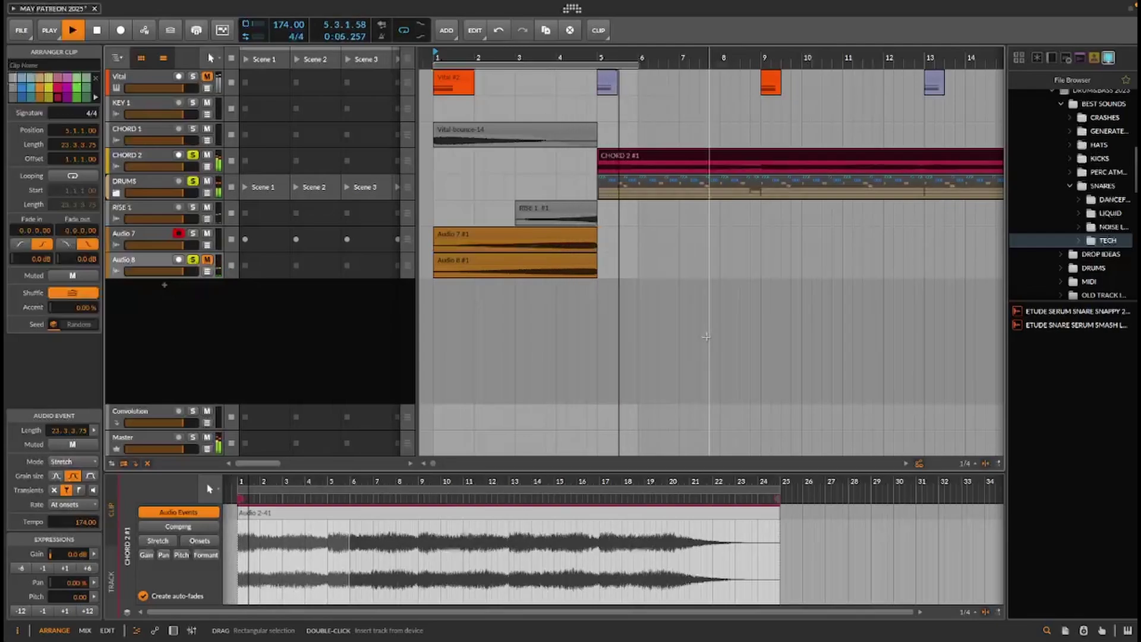
pyautogui.press('space')
pyautogui.click(548, 260)
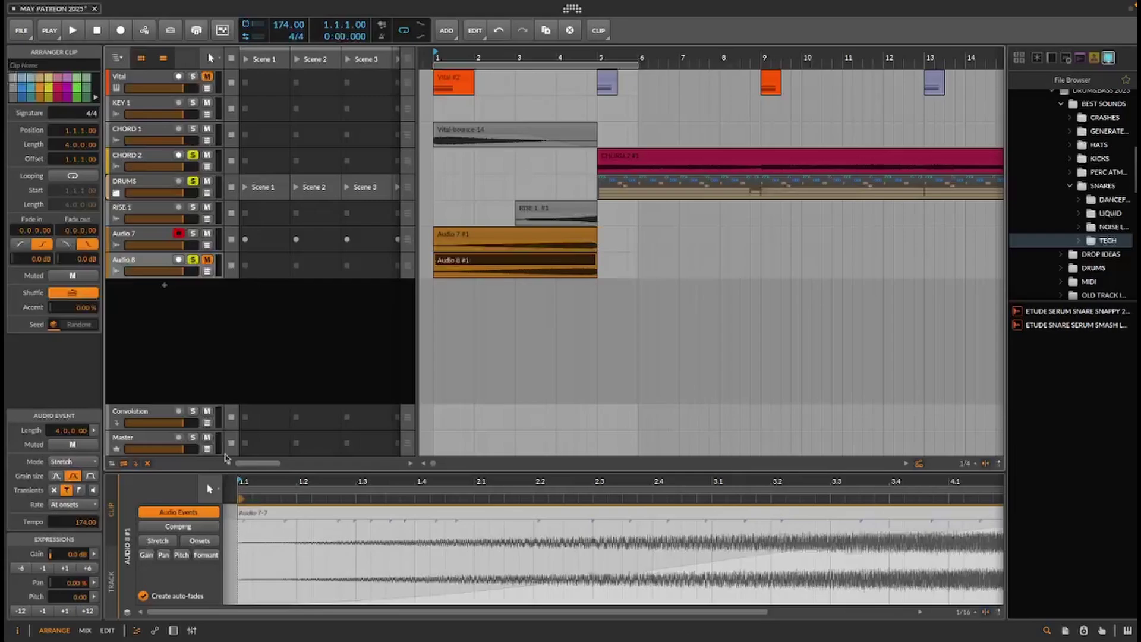
# Open SpaceBlender on the CHORD 1 track, turn its Time down to 100 msec and close the plugin window.
pyautogui.click(135, 210)
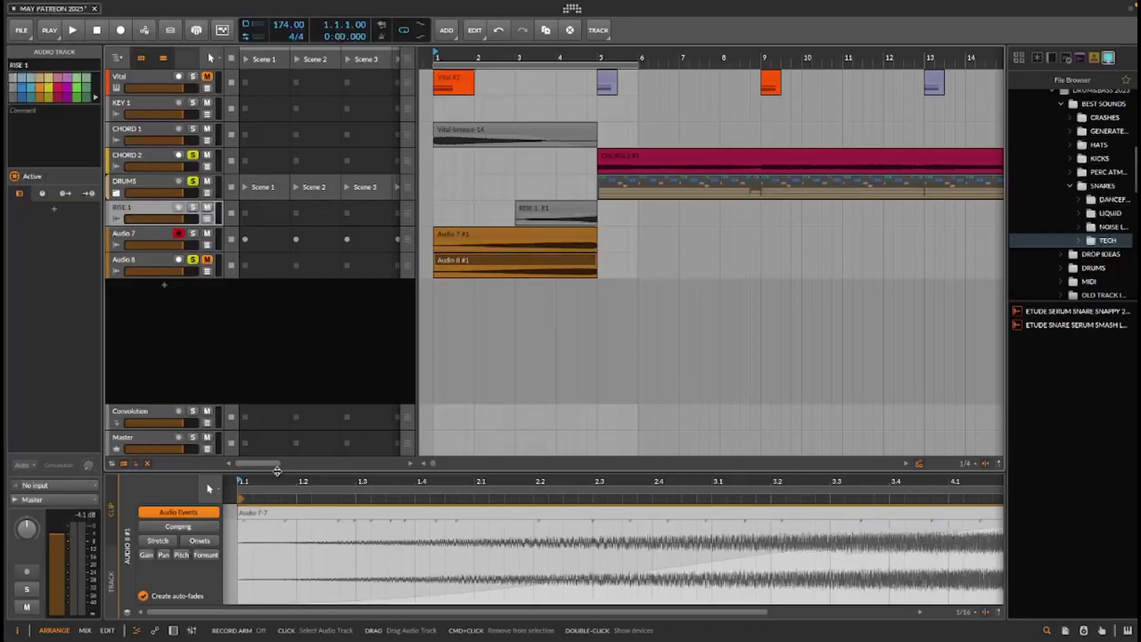
pyautogui.press('d')
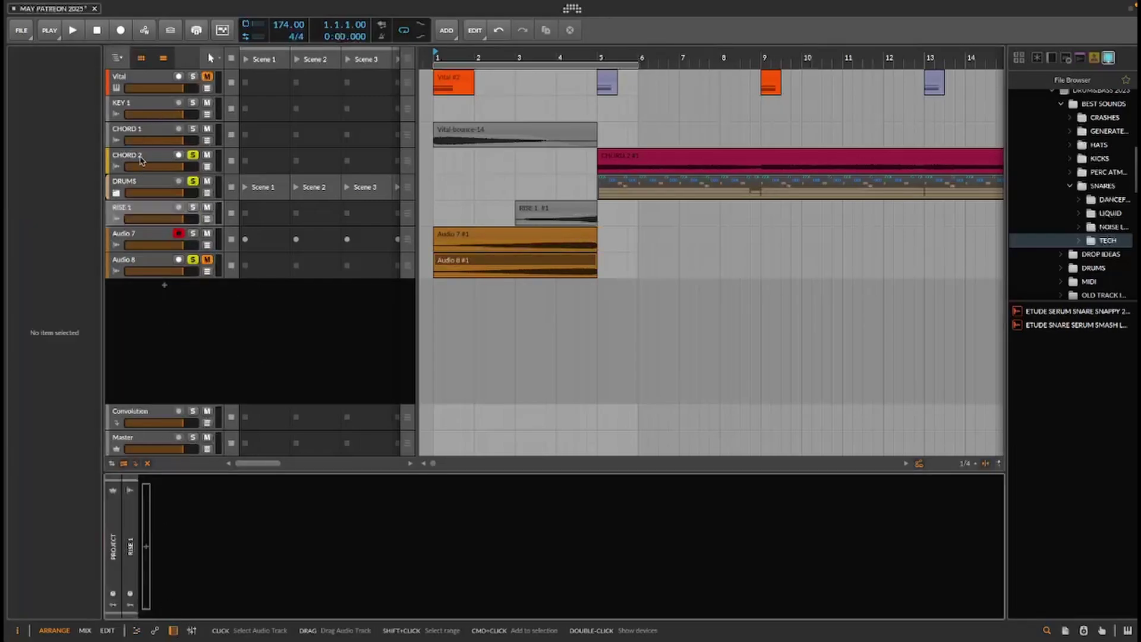
pyautogui.click(154, 128)
pyautogui.click(161, 582)
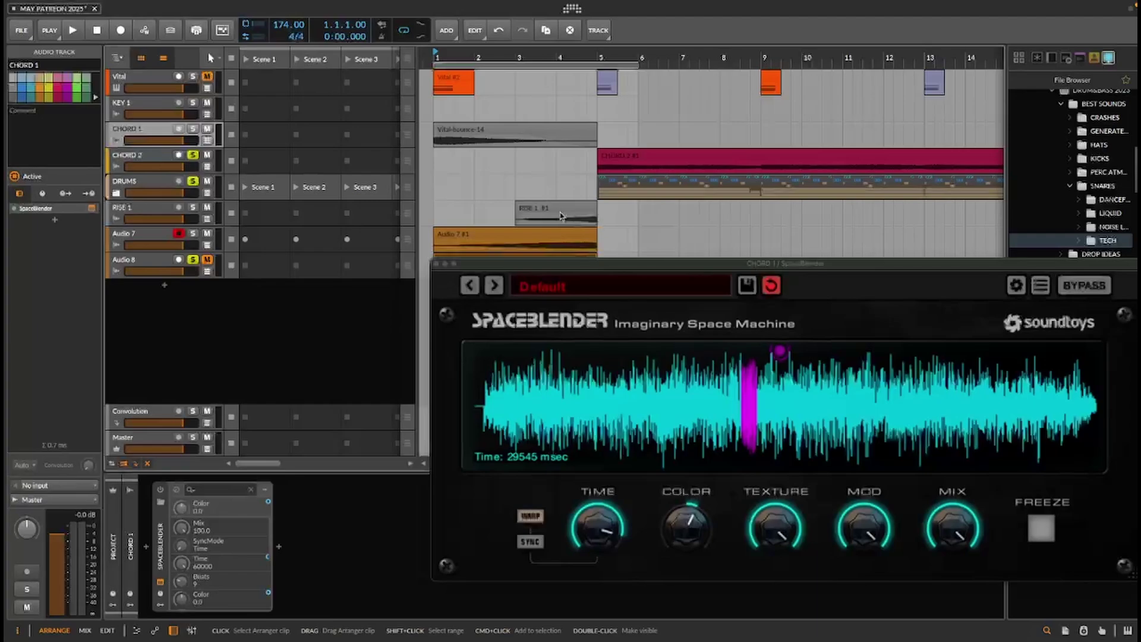
pyautogui.moveTo(395, 508); pyautogui.dragTo(353, 639)
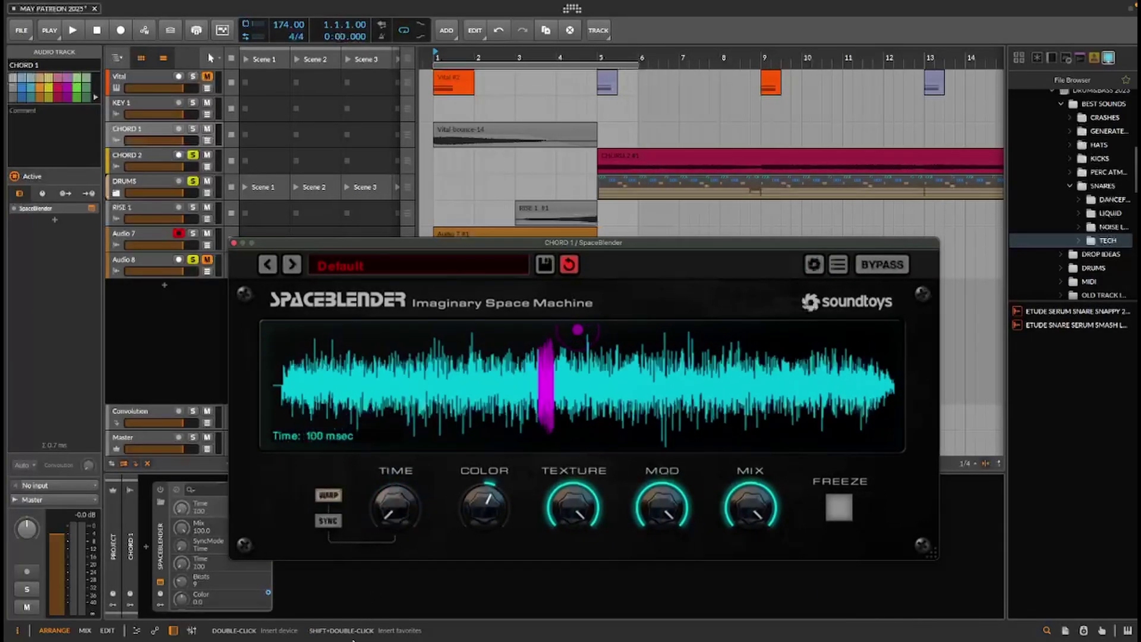
pyautogui.click(234, 243)
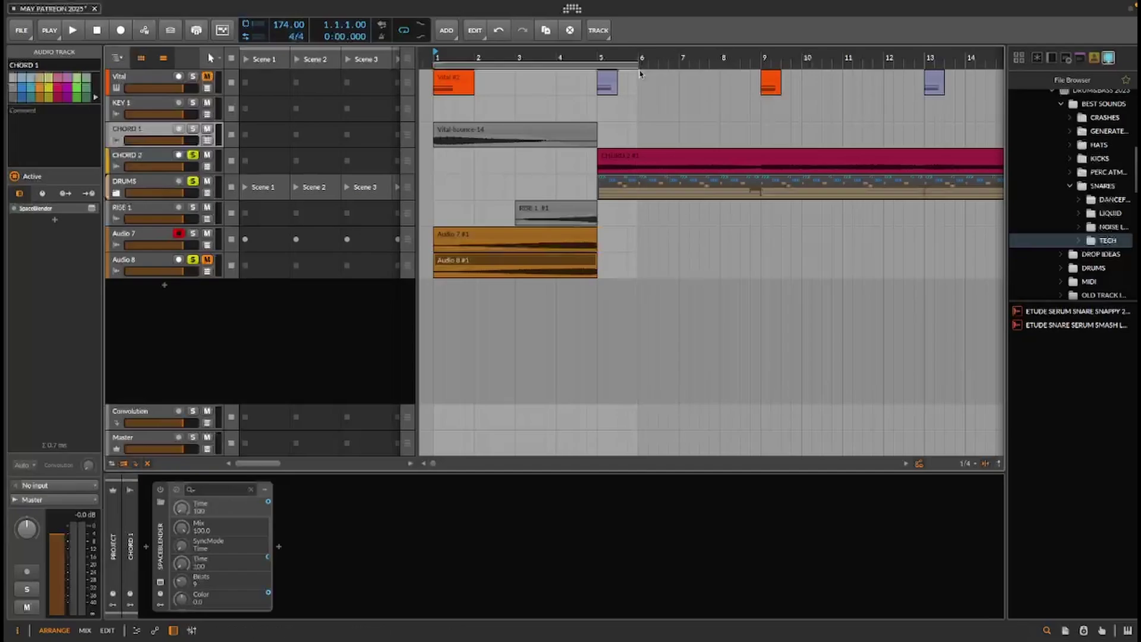
# Extend the arranger loop region to 12 bars and play the arrangement from bar 1.
pyautogui.moveTo(635, 63); pyautogui.dragTo(924, 63)
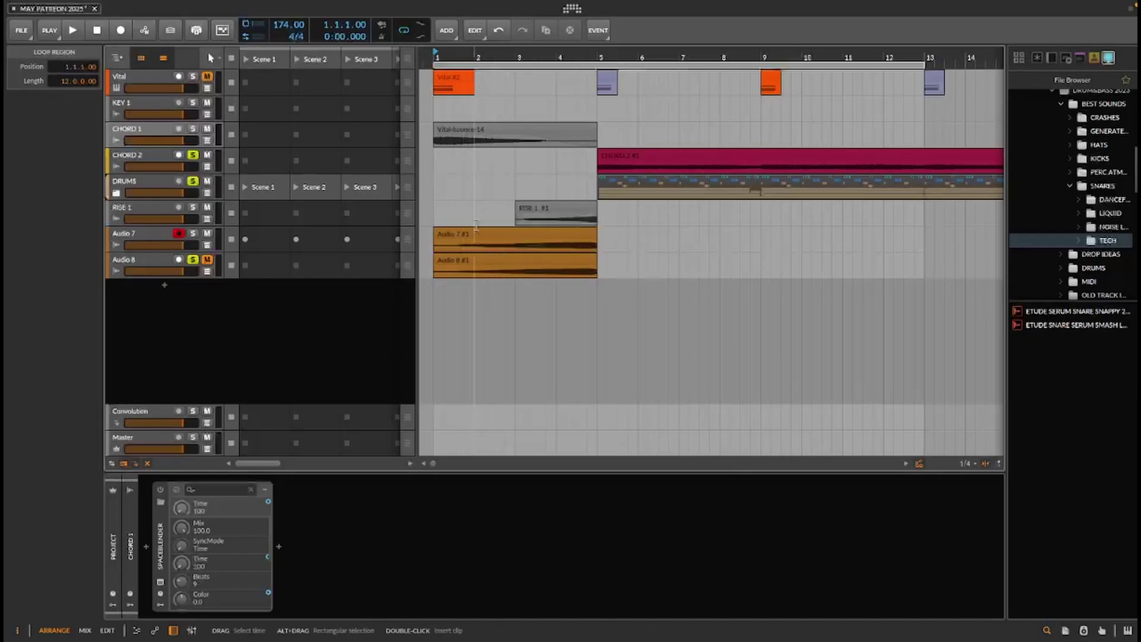
pyautogui.press('space')
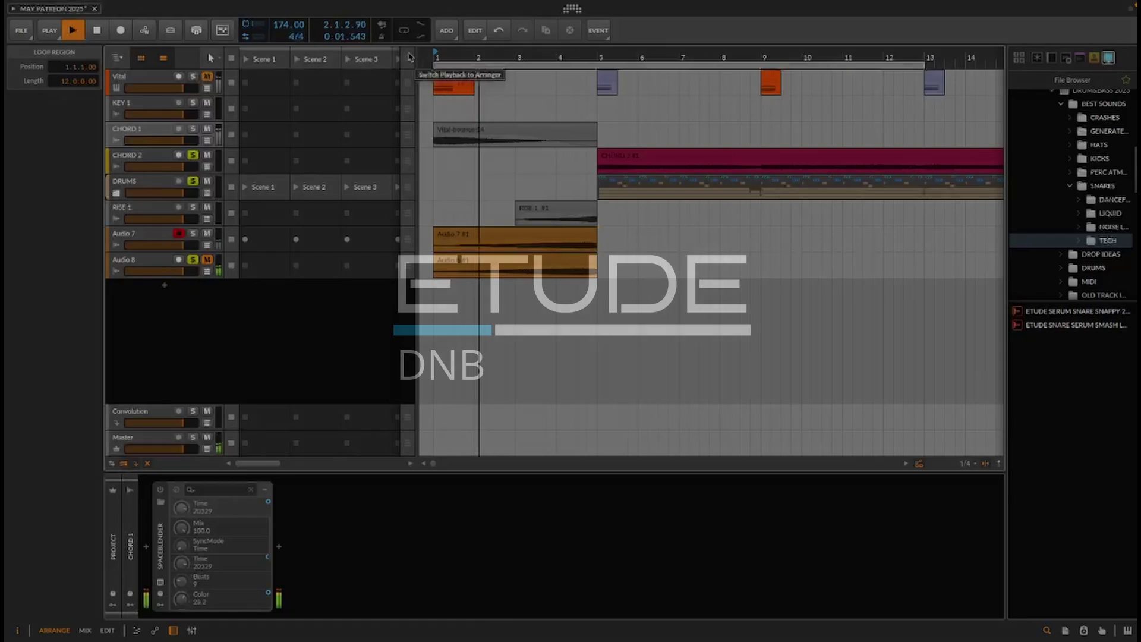